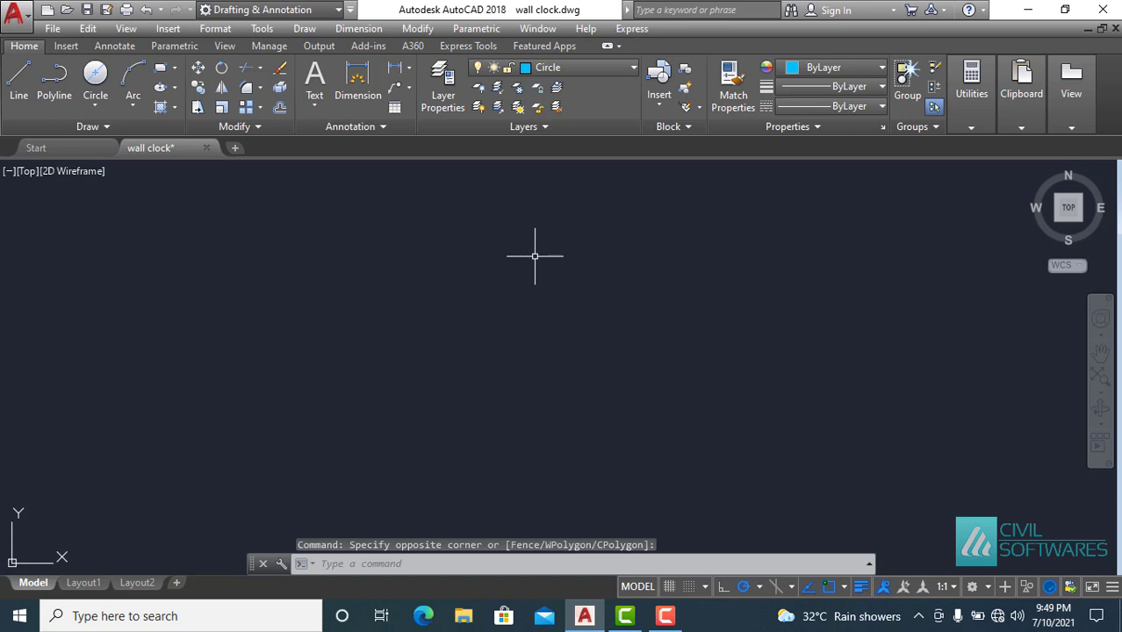
Draw a 2' diameter circle at the centre of the drawing.
{"action": "left_click", "coordinate": [95, 75]}
{"action": "left_click", "coordinate": [545, 361]}
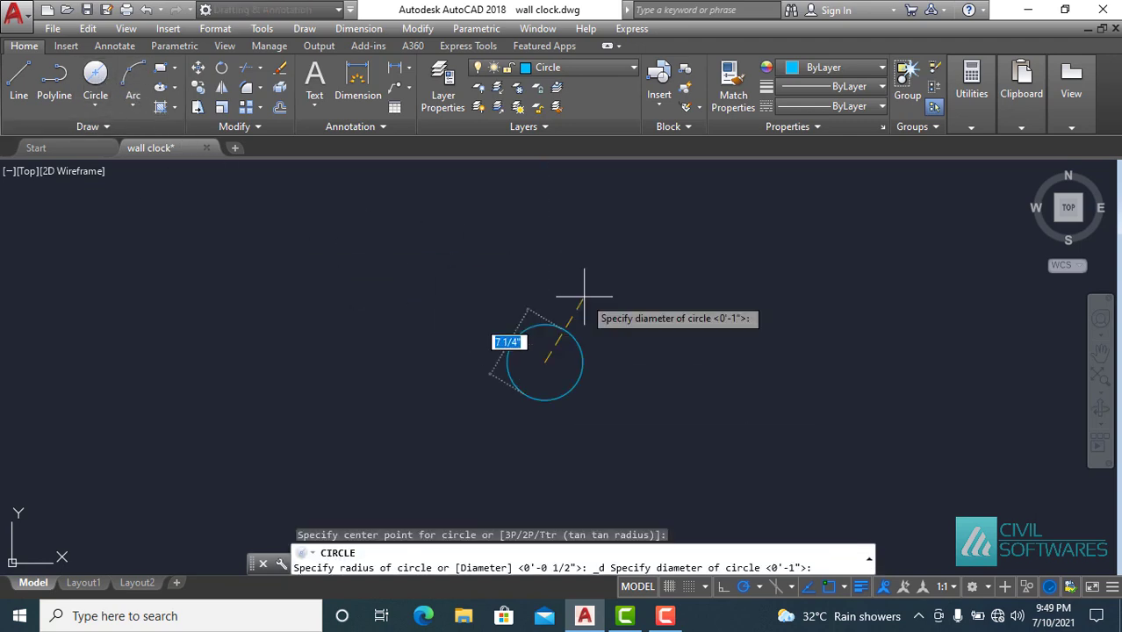
{"action": "type", "text": "2'"}
{"action": "key", "text": "Return"}
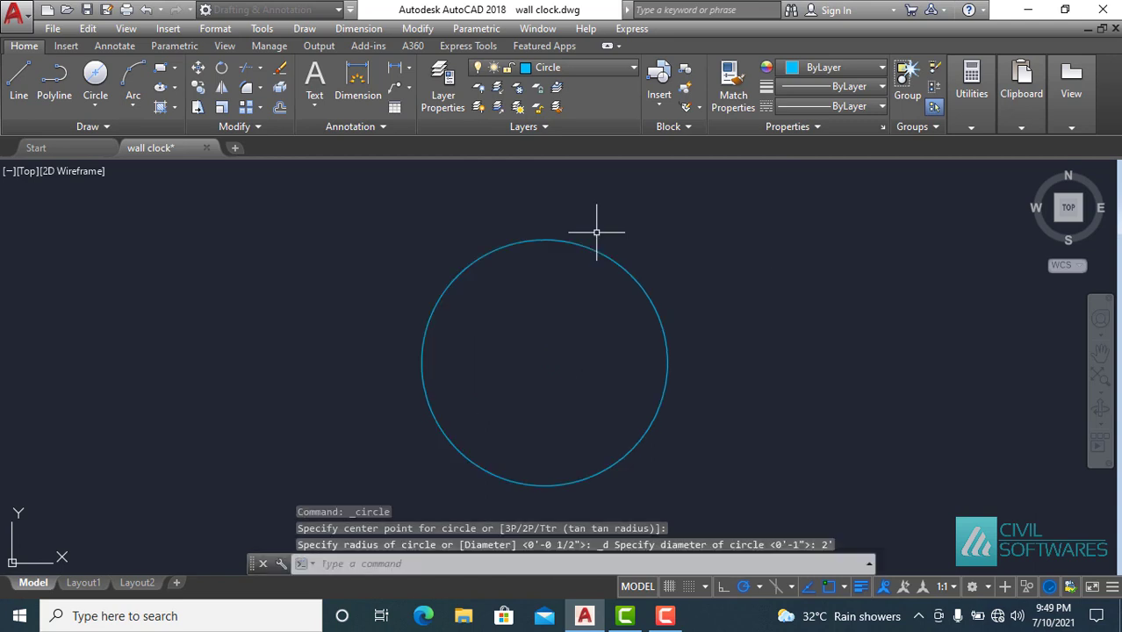
Offset the circle 1/2" outward to create the concentric outer ring.
{"action": "left_click", "coordinate": [279, 106]}
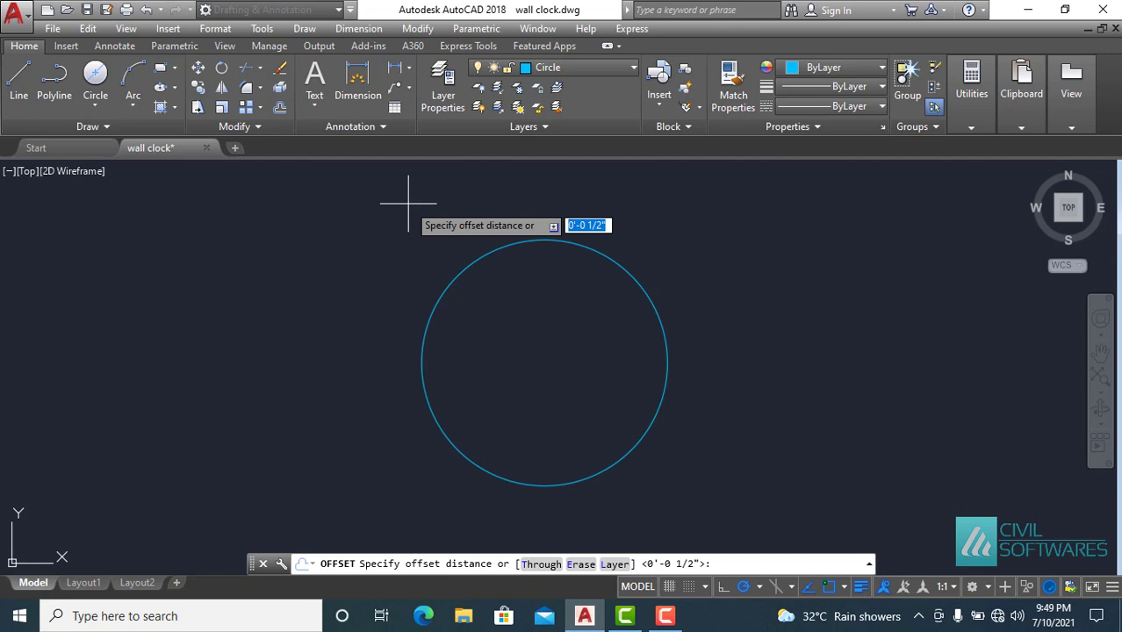
{"action": "type", "text": "1/"}
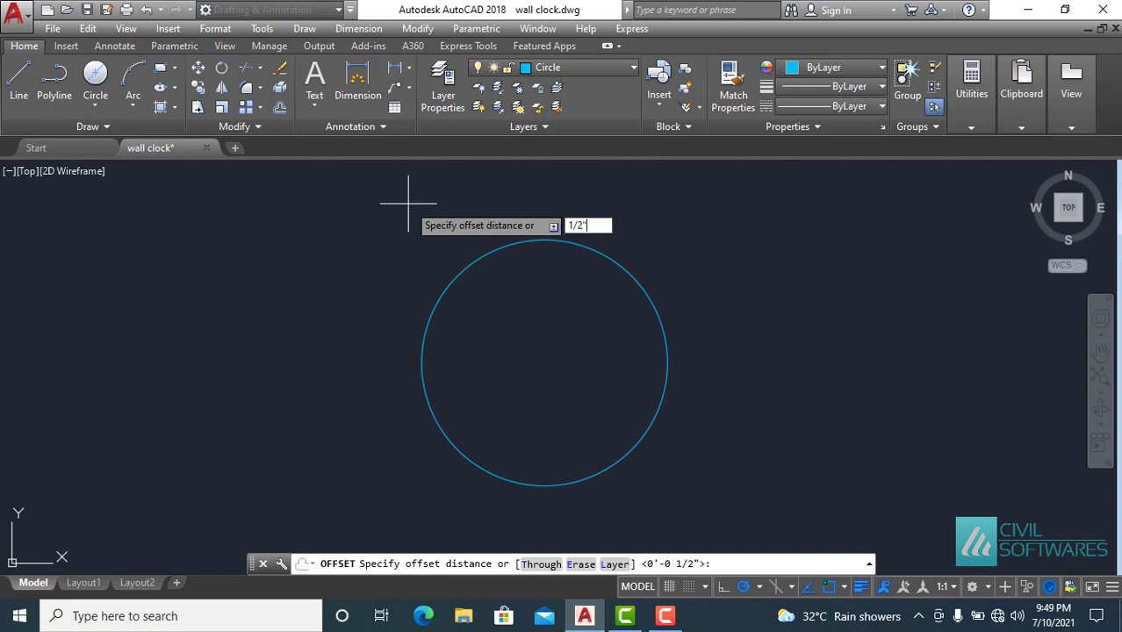
{"action": "key", "text": "Return"}
{"action": "left_click", "coordinate": [490, 251]}
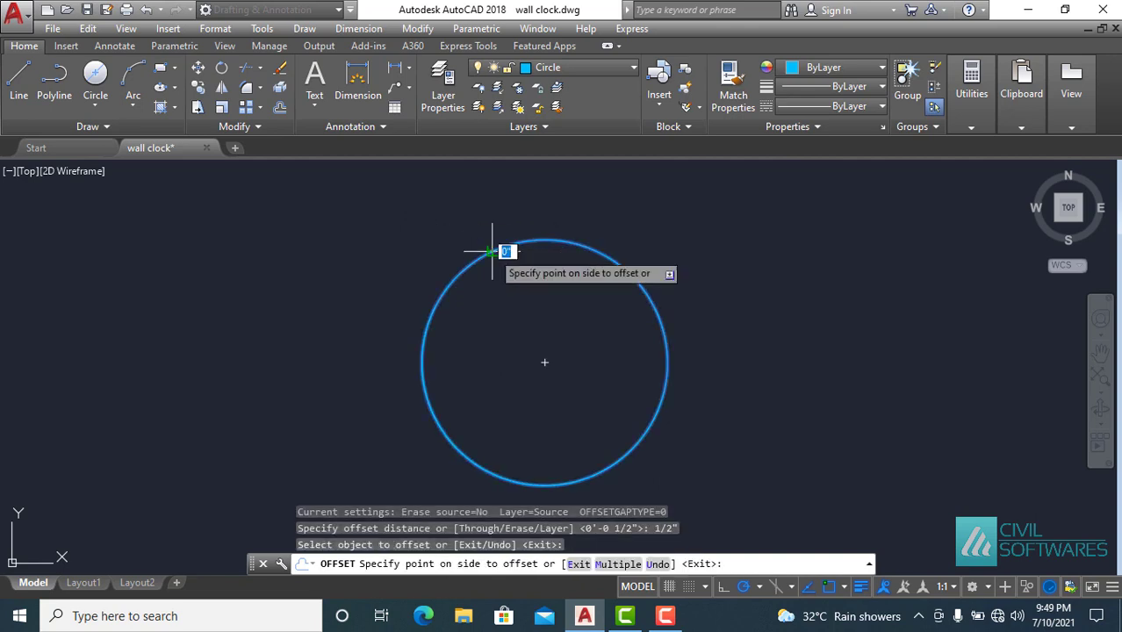
{"action": "left_click", "coordinate": [434, 215]}
{"action": "key", "text": "Escape"}
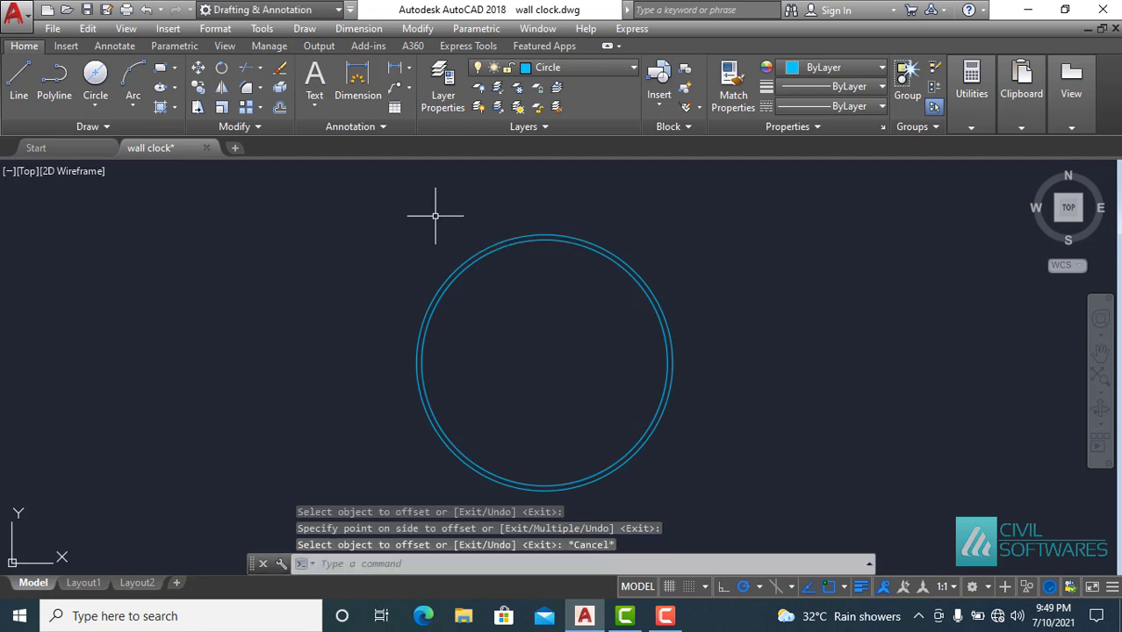
On the Point layer, draw a 1" diameter circle at the clock centre.
{"action": "left_click", "coordinate": [611, 67]}
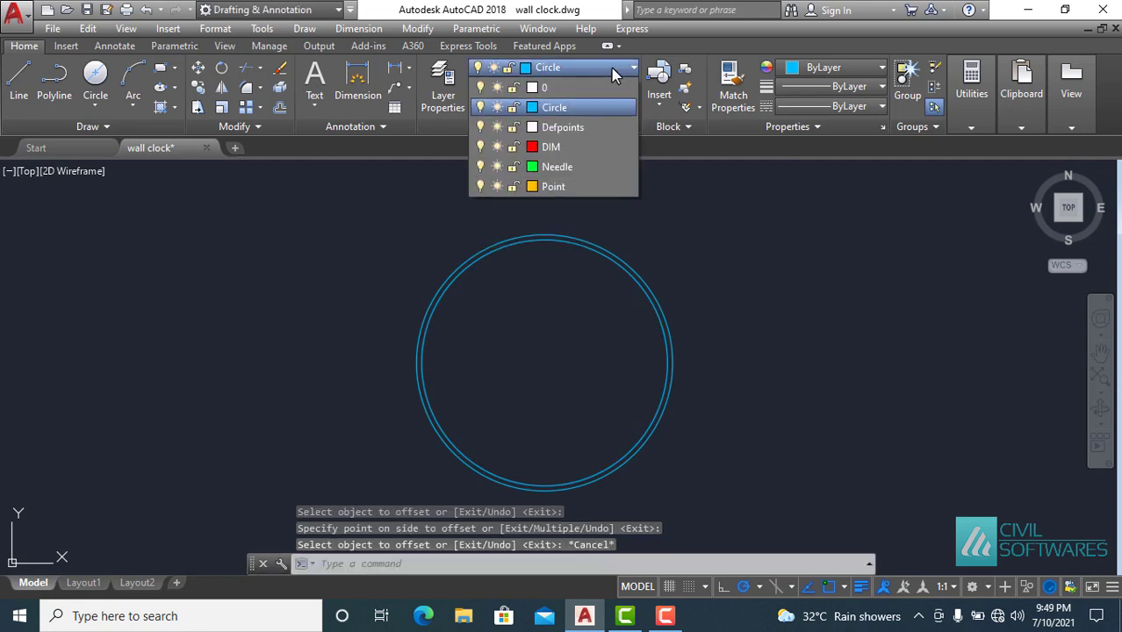
{"action": "left_click", "coordinate": [554, 186]}
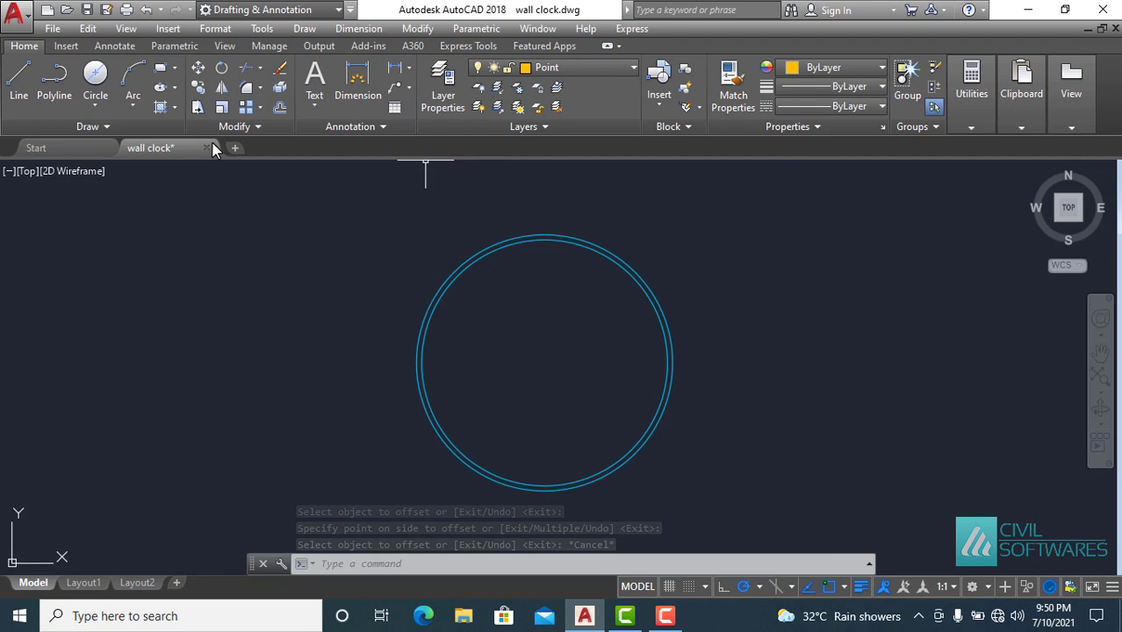
{"action": "left_click", "coordinate": [91, 79]}
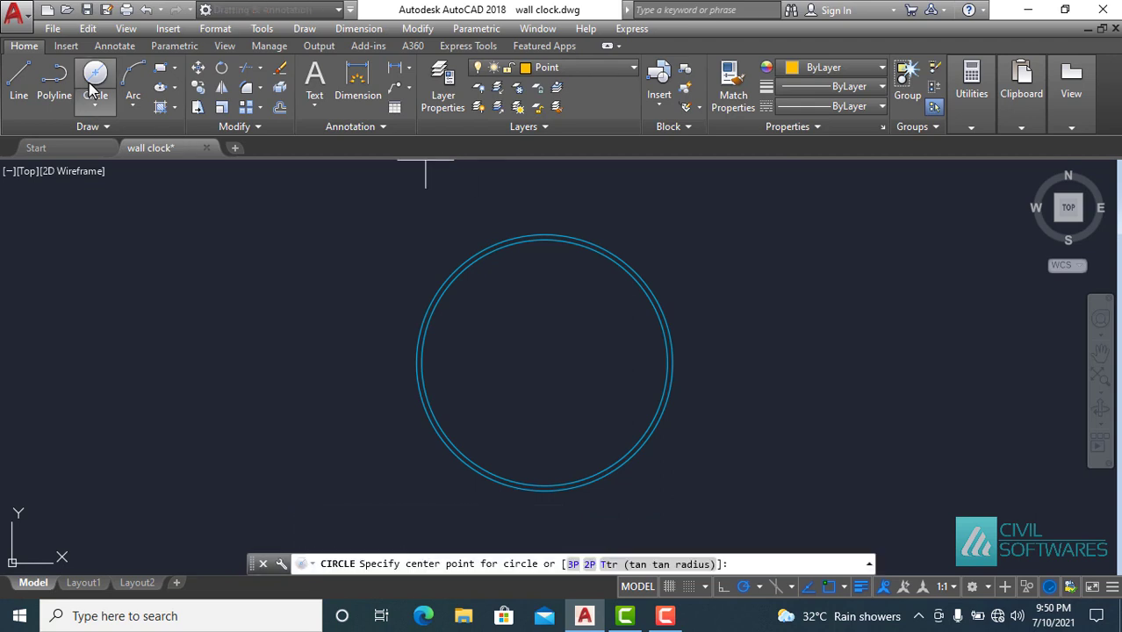
{"action": "left_click", "coordinate": [544, 360]}
{"action": "type", "text": "1"}
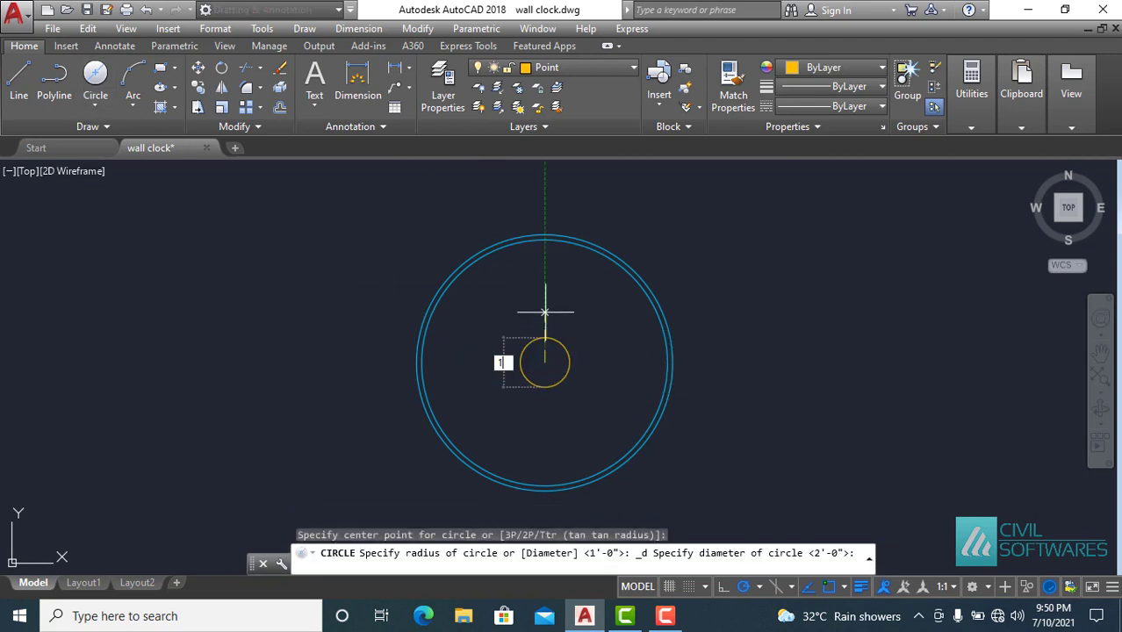
{"action": "key", "text": "Return"}
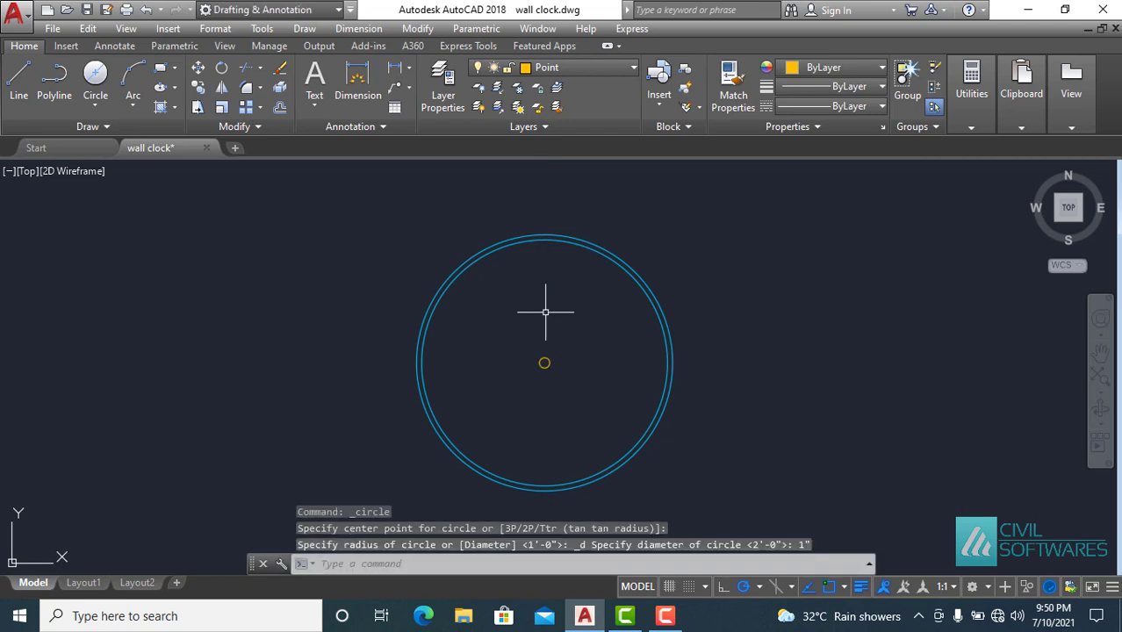
Draw a 1" diameter circle centred on the top point of the ring.
{"action": "scroll", "coordinate": [541, 218], "scroll_direction": "up", "scroll_amount": 2}
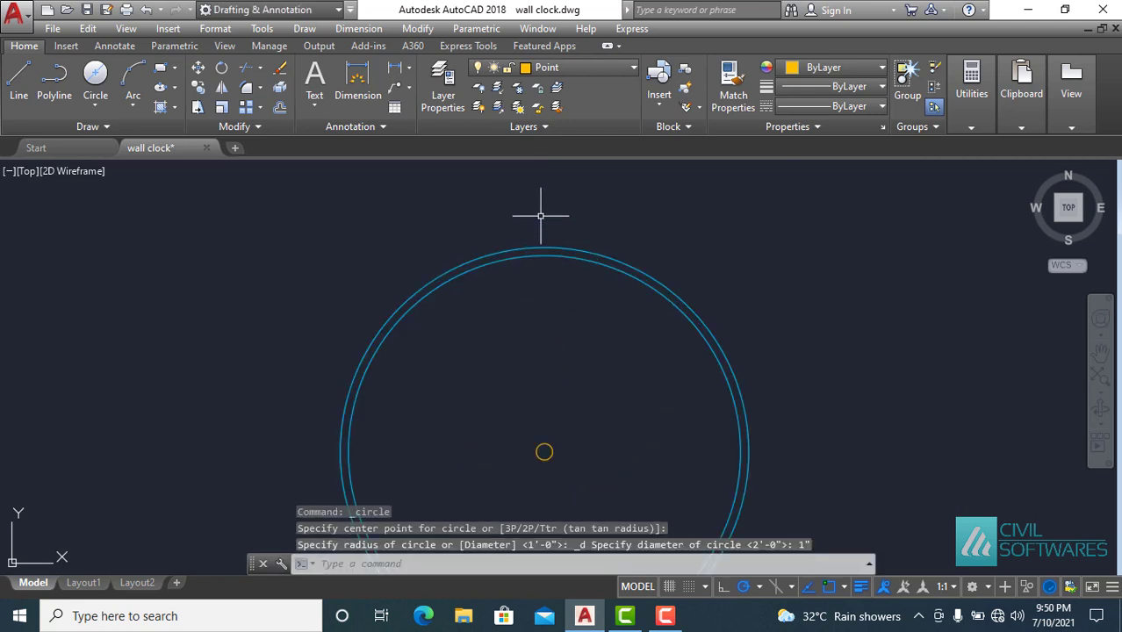
{"action": "scroll", "coordinate": [550, 250], "scroll_direction": "up", "scroll_amount": 2}
{"action": "mouse_move", "coordinate": [551, 250]}
{"action": "middle_mouse_down"}
{"action": "mouse_move", "coordinate": [547, 320]}
{"action": "mouse_move", "coordinate": [535, 246]}
{"action": "middle_mouse_up"}
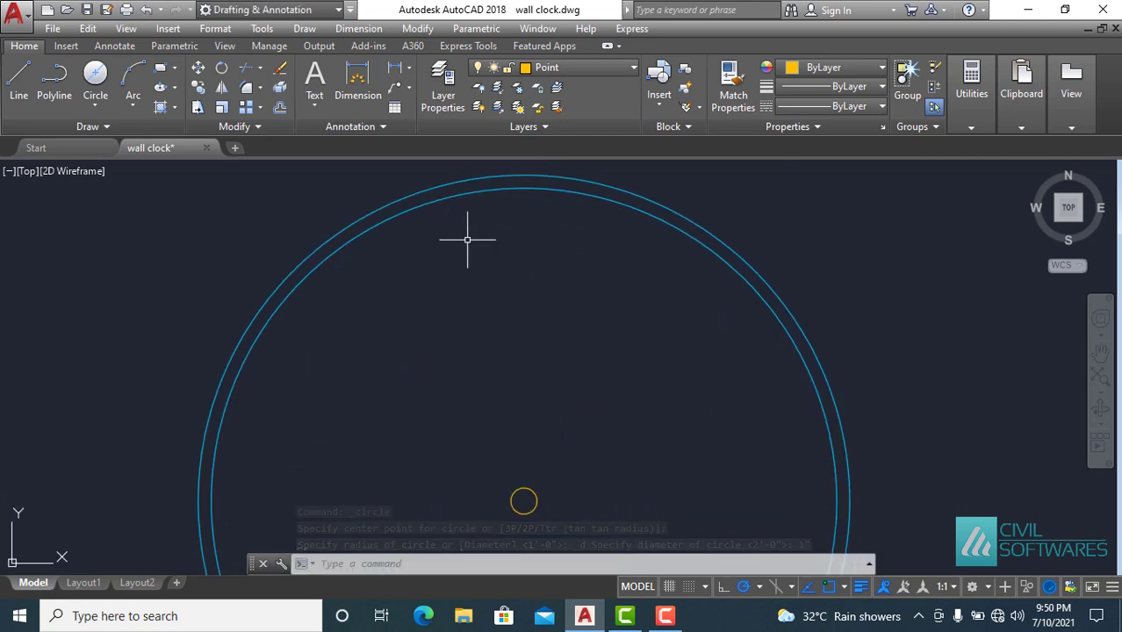
{"action": "left_click", "coordinate": [95, 78]}
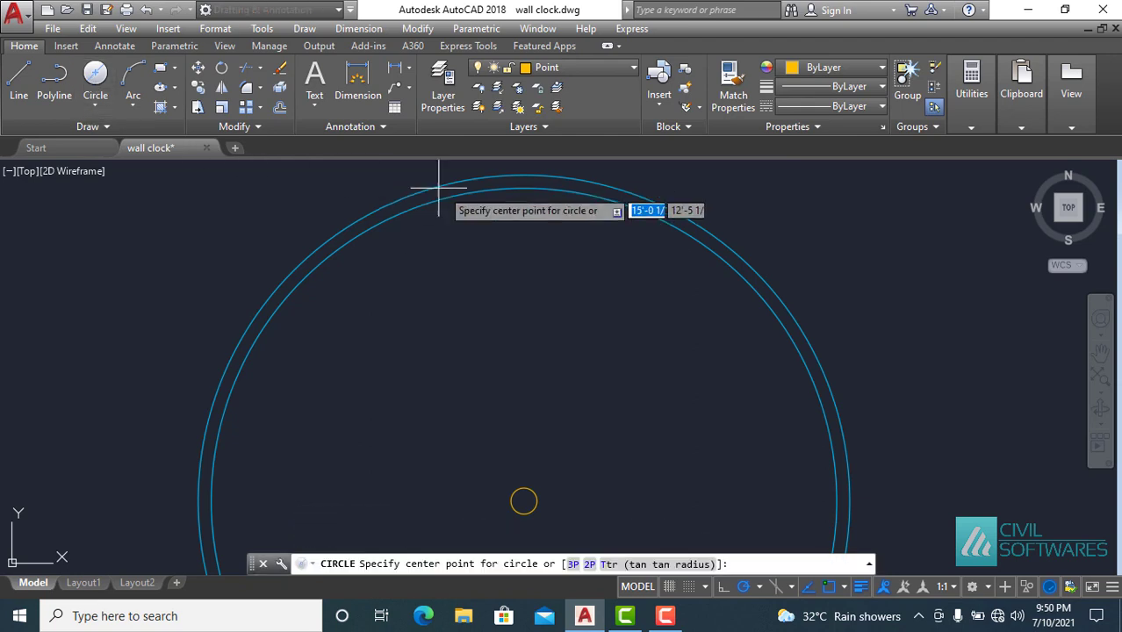
{"action": "left_click", "coordinate": [524, 188]}
{"action": "type", "text": "d"}
{"action": "key", "text": "Return"}
{"action": "type", "text": "1\""}
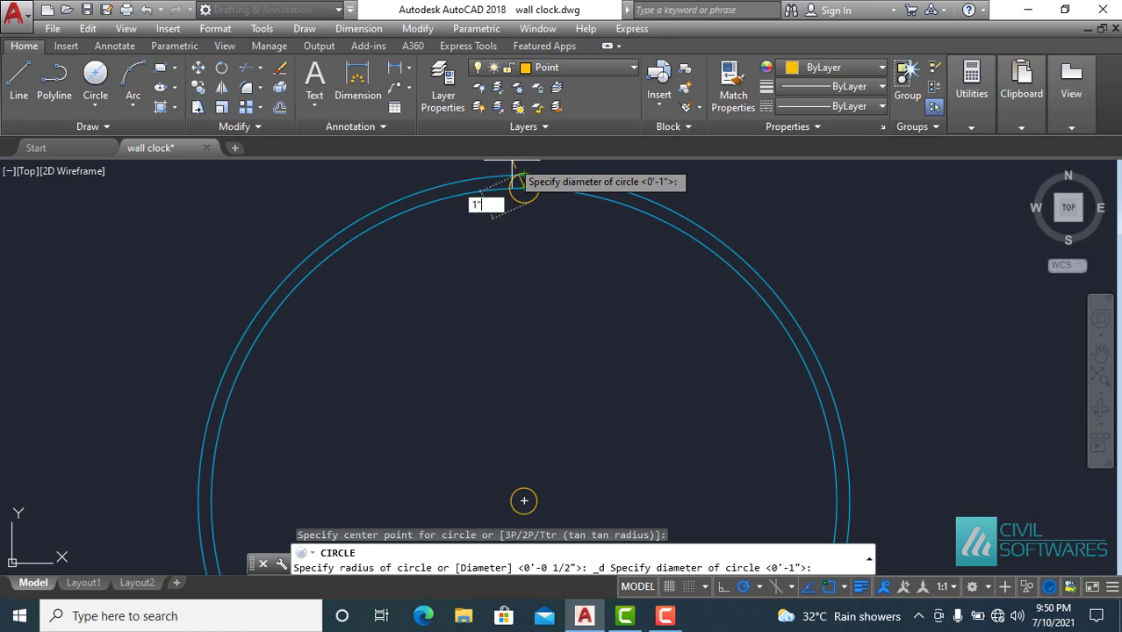
{"action": "key", "text": "Return"}
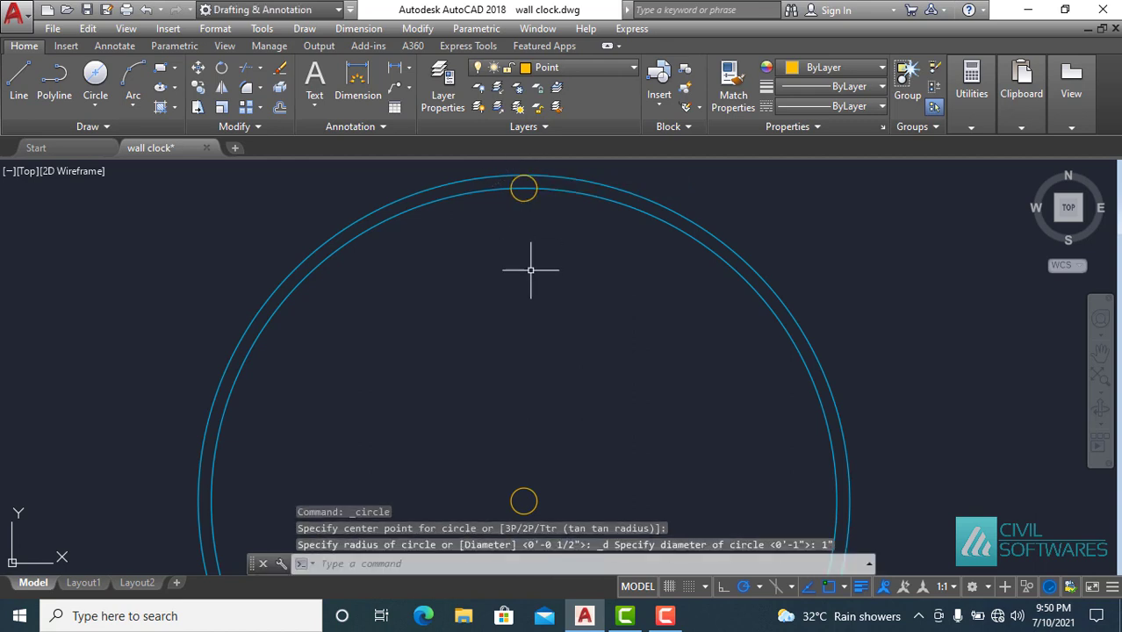
Move the top 1" circle down so it sits just inside the ring.
{"action": "middle_click_drag", "start_coordinate": [530, 270], "coordinate": [547, 326]}
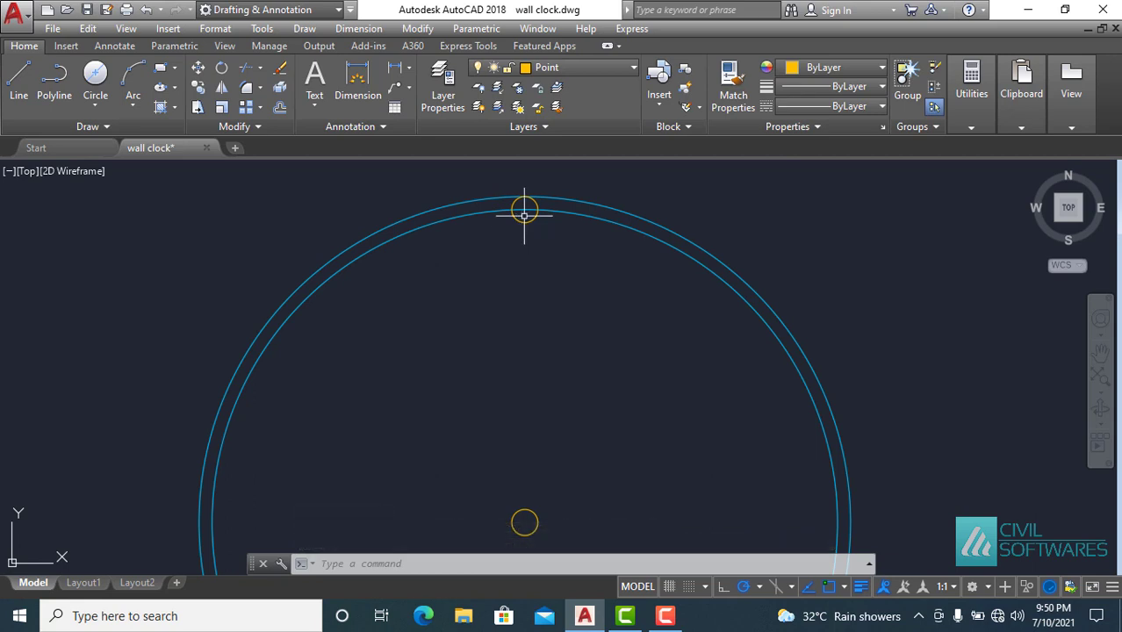
{"action": "left_click", "coordinate": [523, 223]}
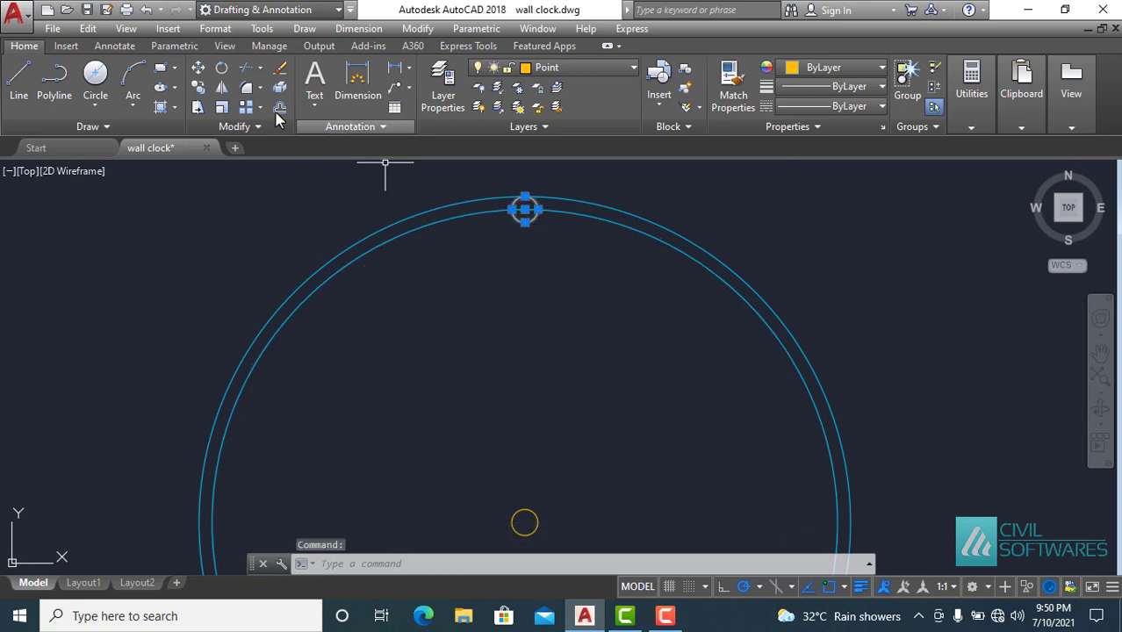
{"action": "left_click", "coordinate": [199, 68]}
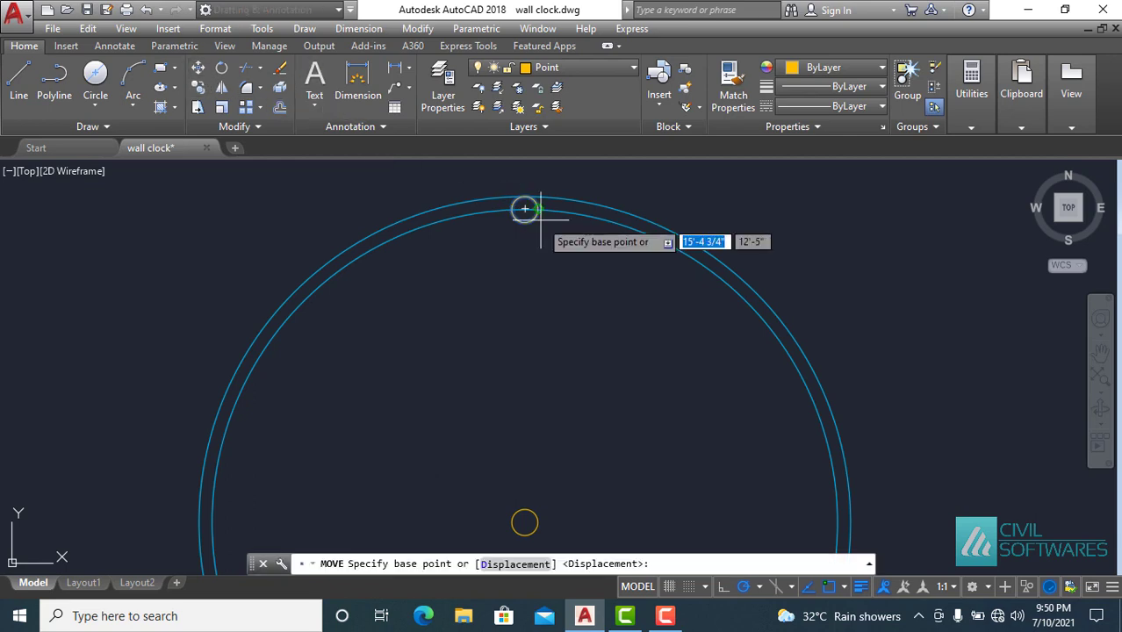
{"action": "left_click", "coordinate": [525, 195]}
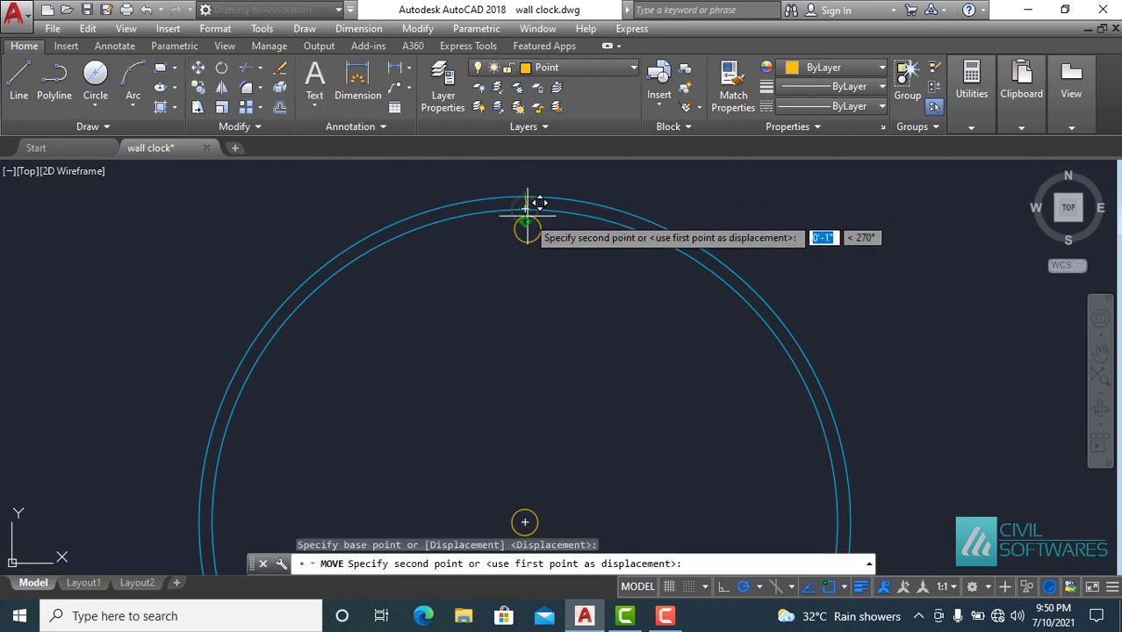
{"action": "left_click", "coordinate": [525, 209]}
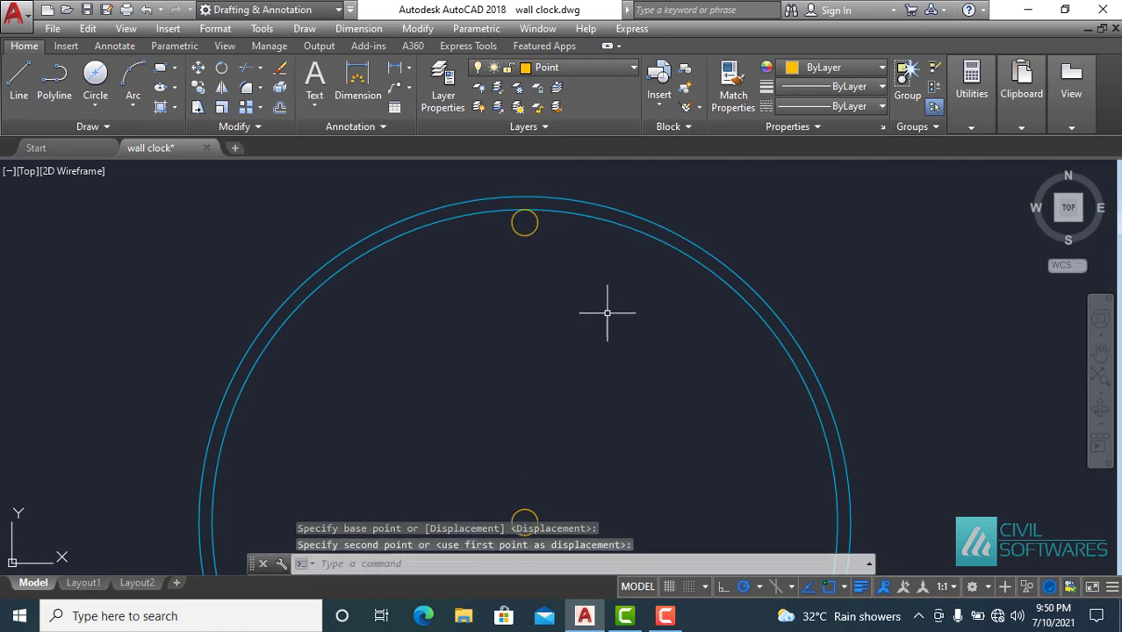
Start a polar array of the top marker circle, centred on the clock centre.
{"action": "type", "text": "A"}
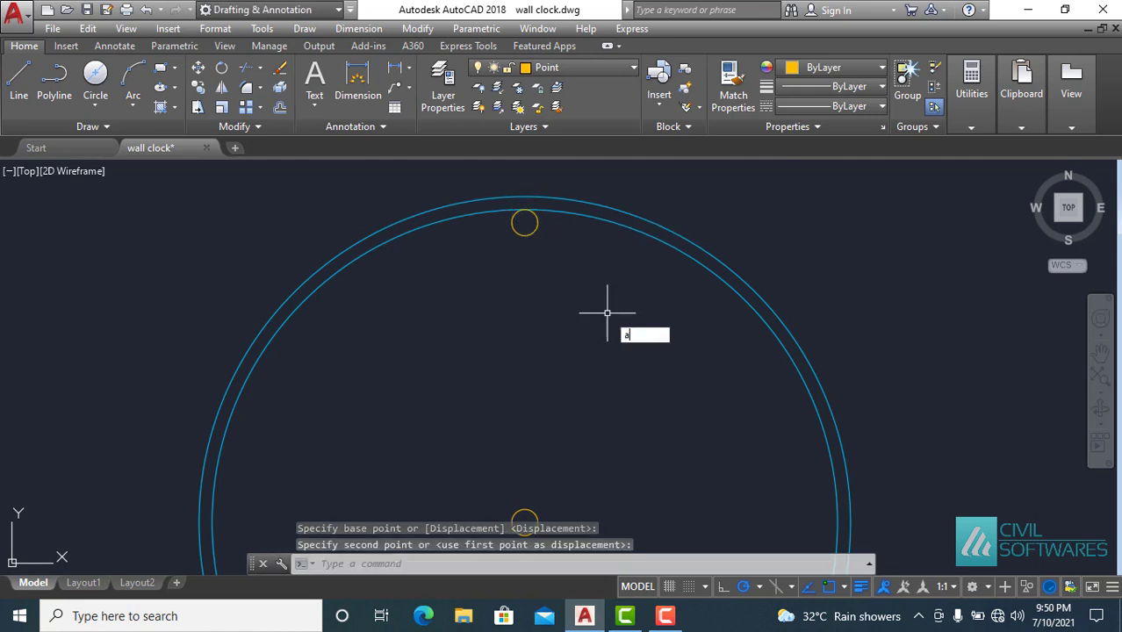
{"action": "type", "text": "R"}
{"action": "key", "text": "Return"}
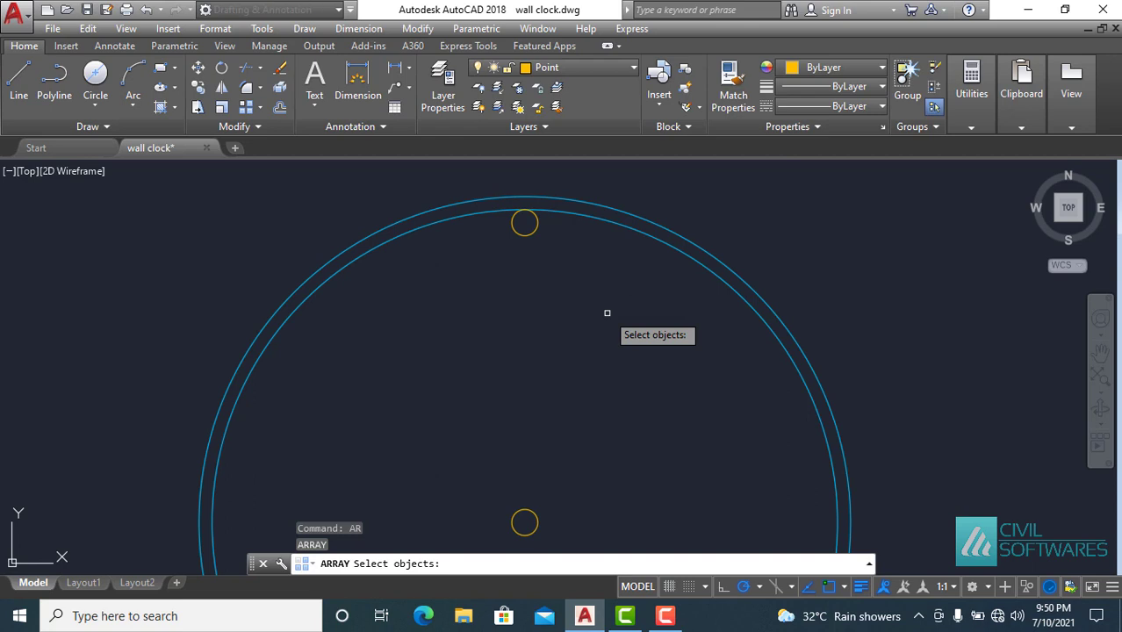
{"action": "left_click", "coordinate": [519, 233]}
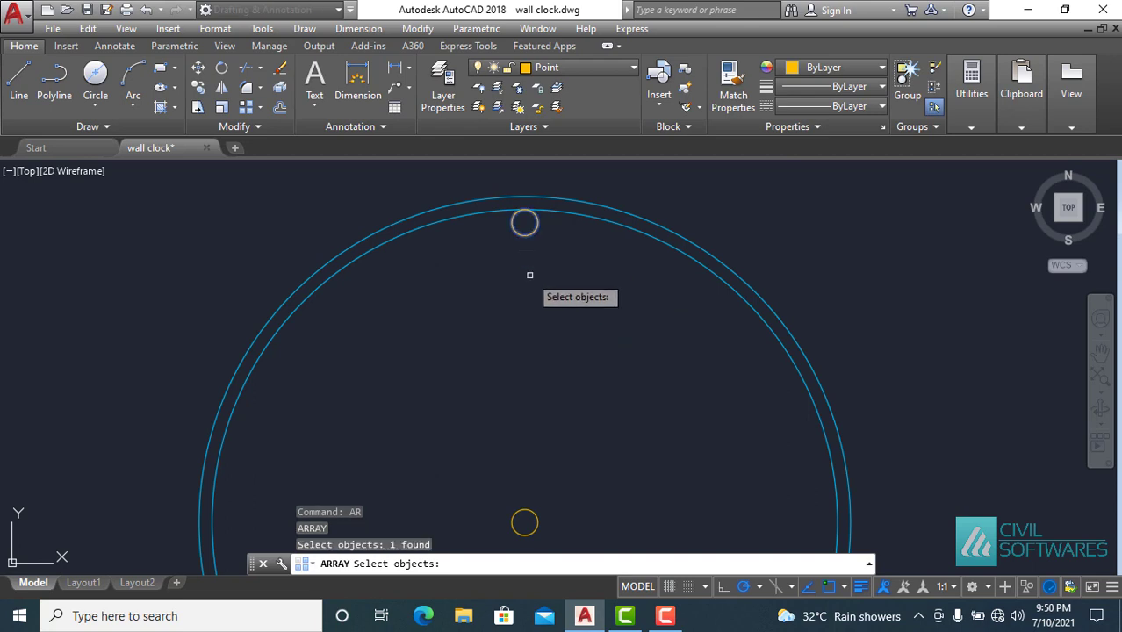
{"action": "key", "text": "Return"}
{"action": "key", "text": "Down"}
{"action": "key", "text": "Down"}
{"action": "key", "text": "Down"}
{"action": "key", "text": "Return"}
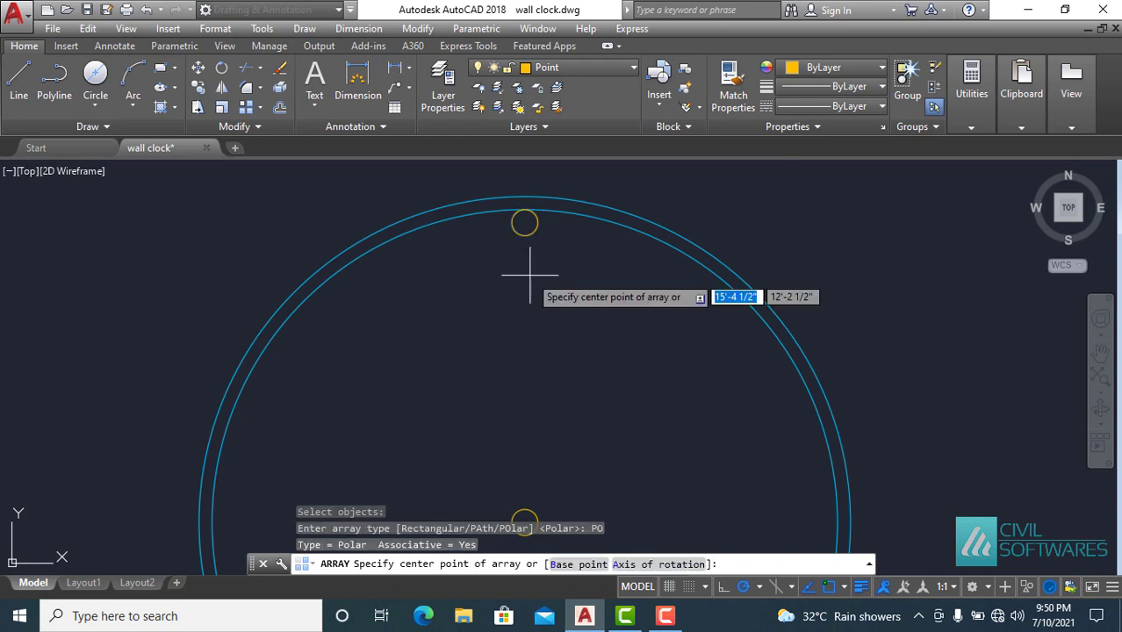
{"action": "scroll", "coordinate": [568, 376], "scroll_direction": "down", "scroll_amount": 2}
{"action": "scroll", "coordinate": [548, 493], "scroll_direction": "up", "scroll_amount": 2}
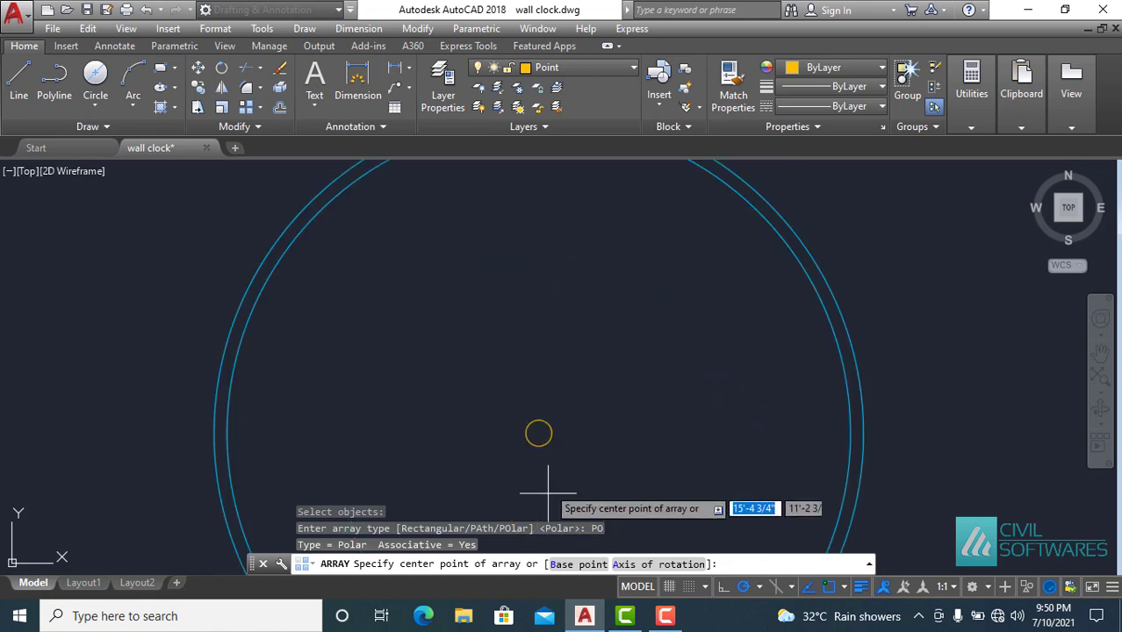
{"action": "left_click", "coordinate": [538, 433]}
{"action": "type", "text": "12"}
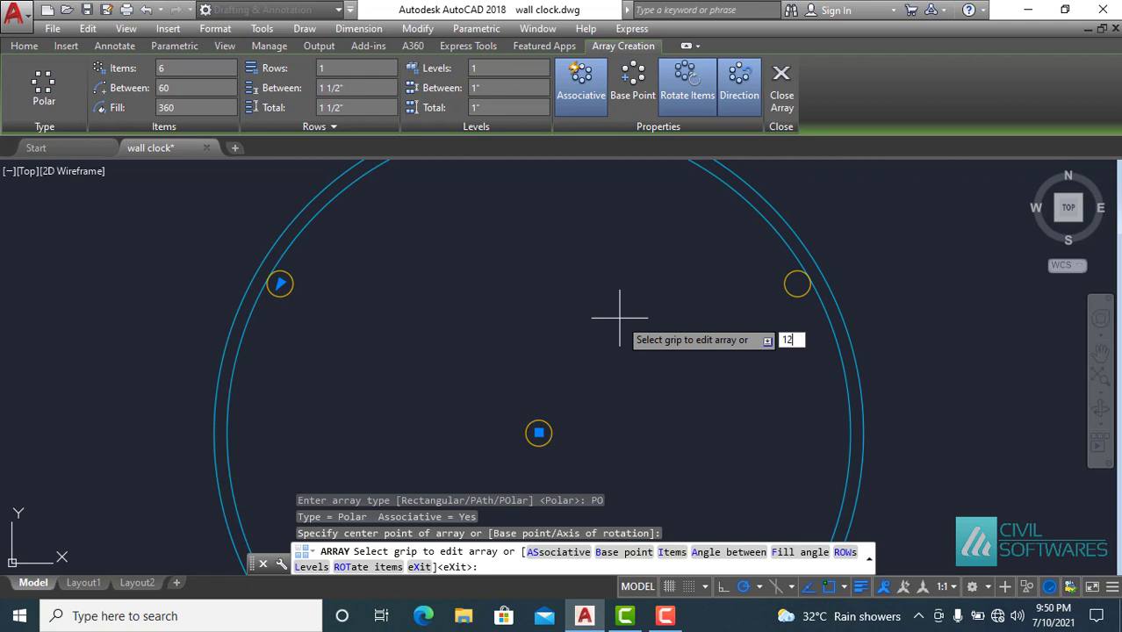
Set the polar array to 12 items and finish it.
{"action": "left_click", "coordinate": [674, 552]}
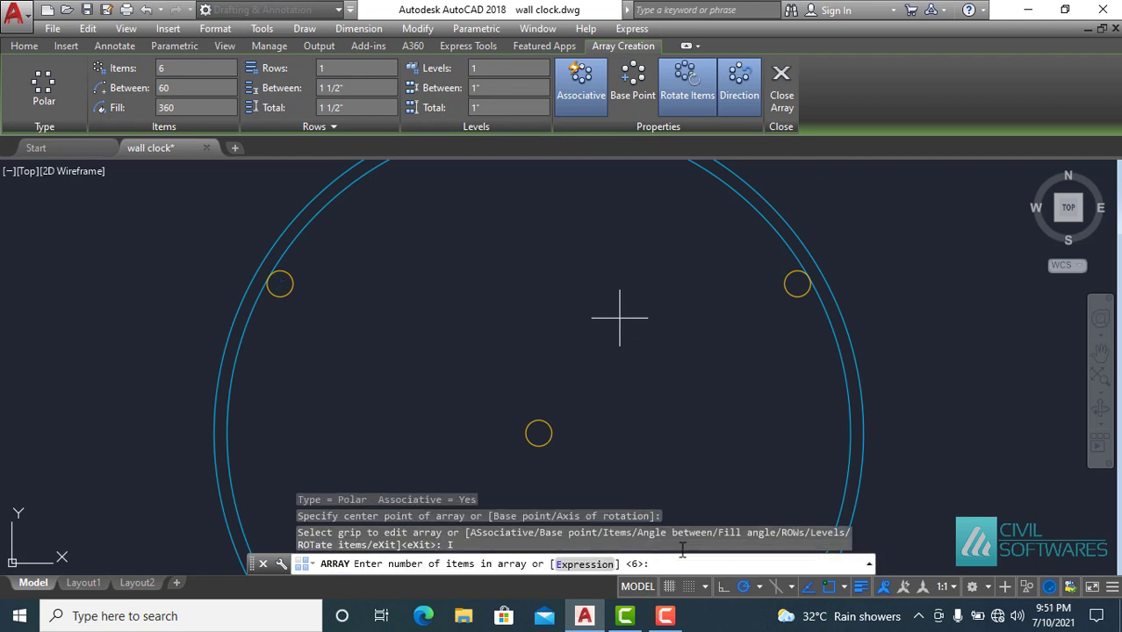
{"action": "type", "text": "12"}
{"action": "key", "text": "Return"}
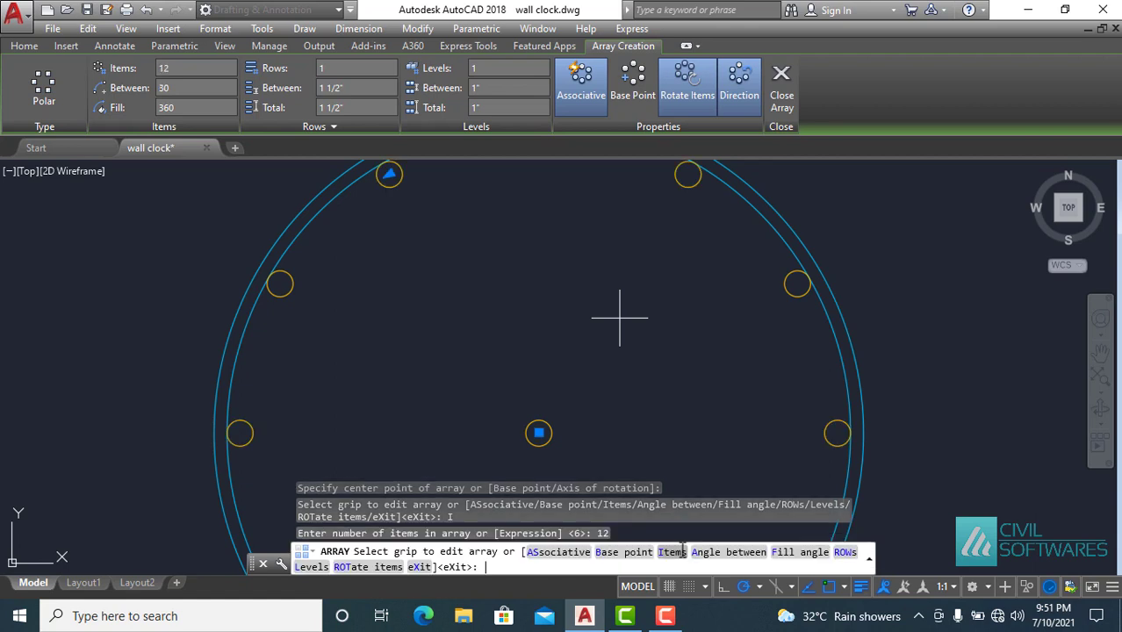
{"action": "key", "text": "Return"}
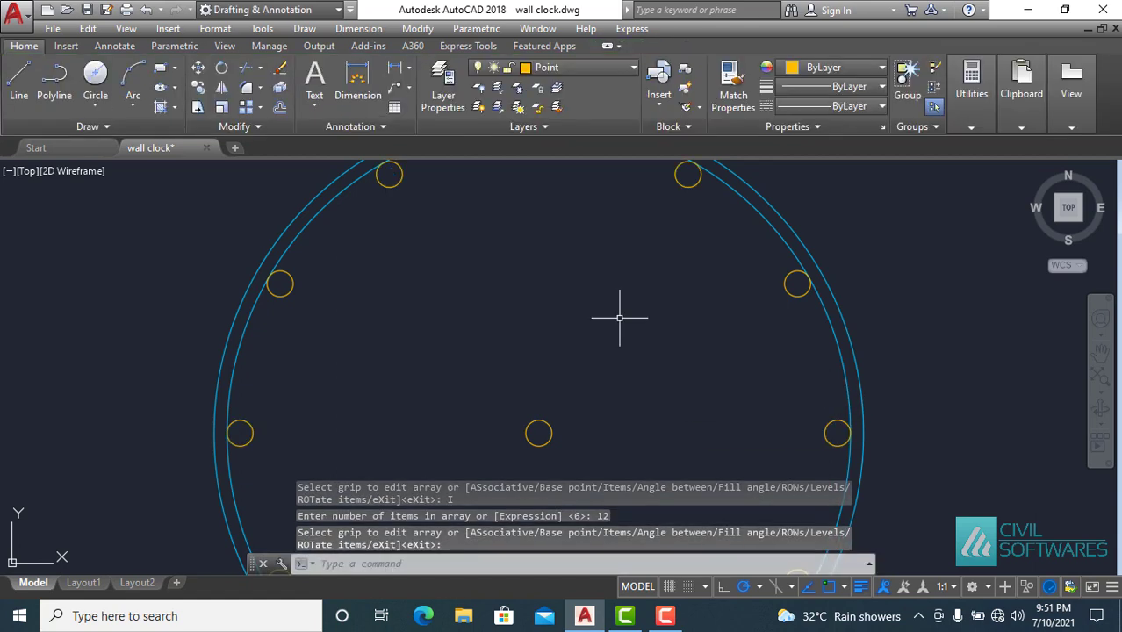
{"action": "scroll", "coordinate": [618, 318], "scroll_direction": "down", "scroll_amount": 2}
{"action": "scroll", "coordinate": [614, 316], "scroll_direction": "down", "scroll_amount": 3}
{"action": "scroll", "coordinate": [606, 314], "scroll_direction": "up", "scroll_amount": 3}
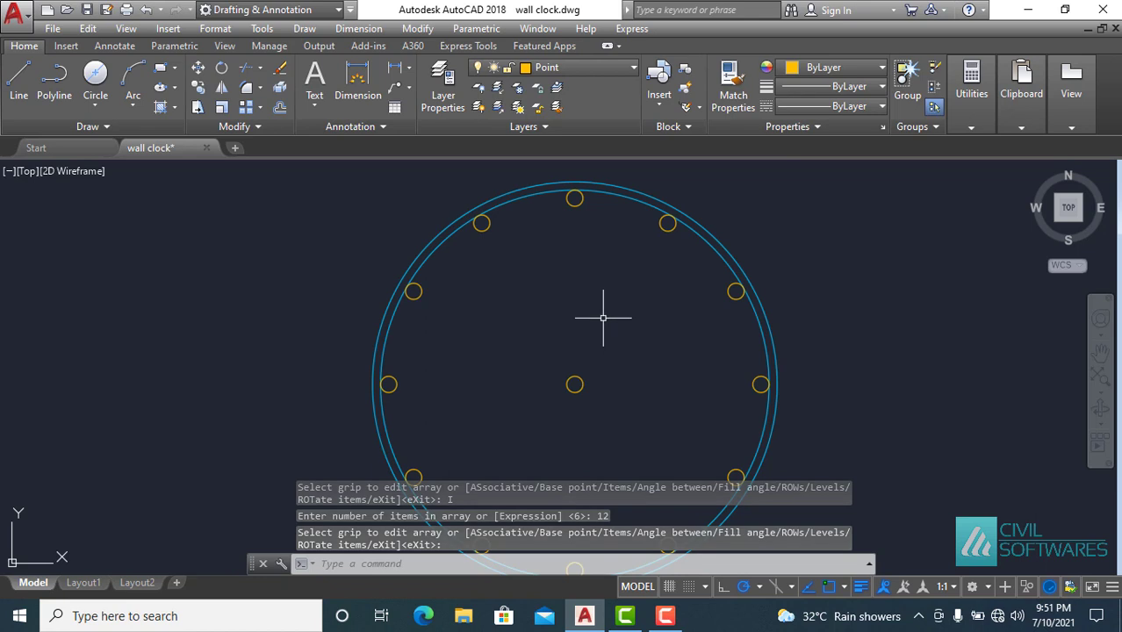
{"action": "scroll", "coordinate": [601, 314], "scroll_direction": "up", "scroll_amount": 2}
{"action": "middle_click_drag", "start_coordinate": [601, 314], "coordinate": [596, 357]}
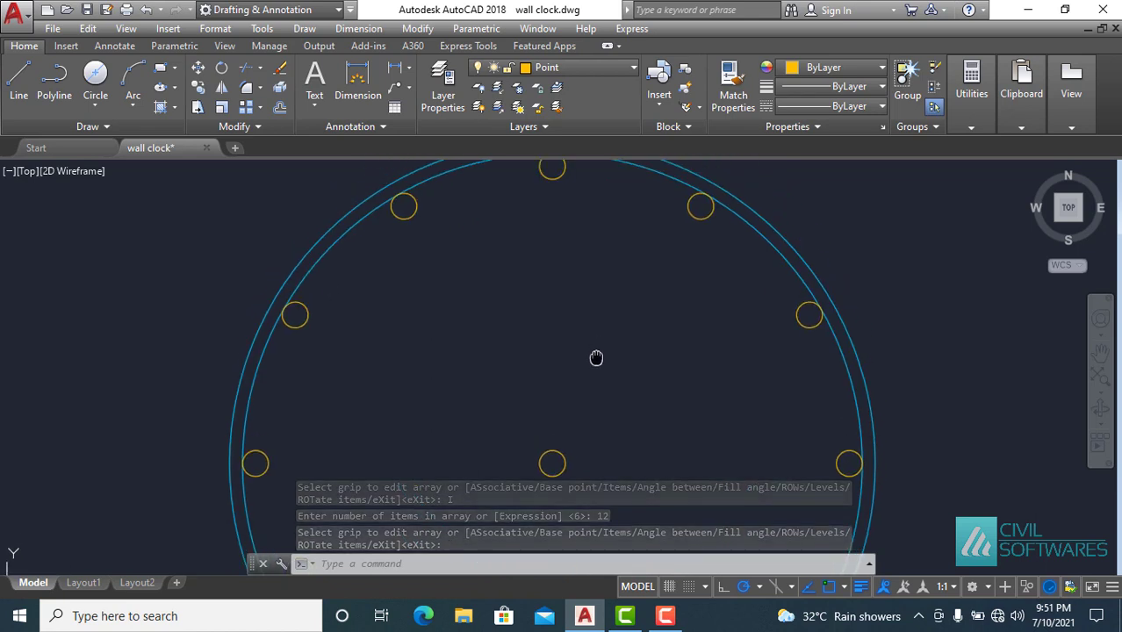
On the Needle layer, draw a polyline hand tapering 1/8" to 0 from centre to 12 o'clock.
{"action": "left_click", "coordinate": [604, 70]}
{"action": "left_click", "coordinate": [566, 167]}
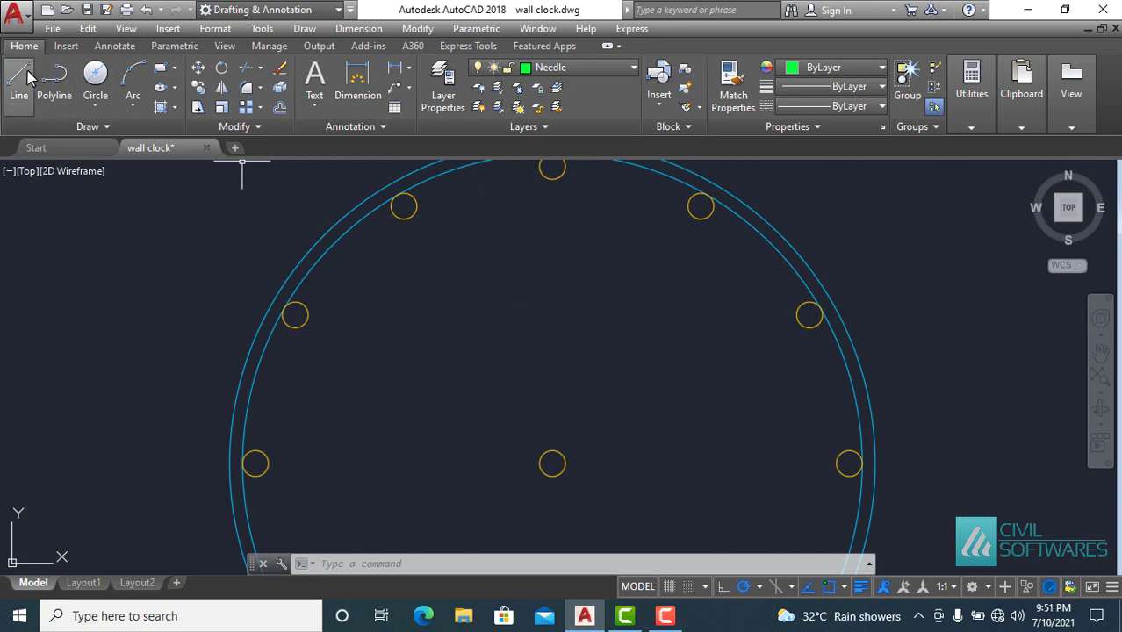
{"action": "left_click", "coordinate": [54, 77]}
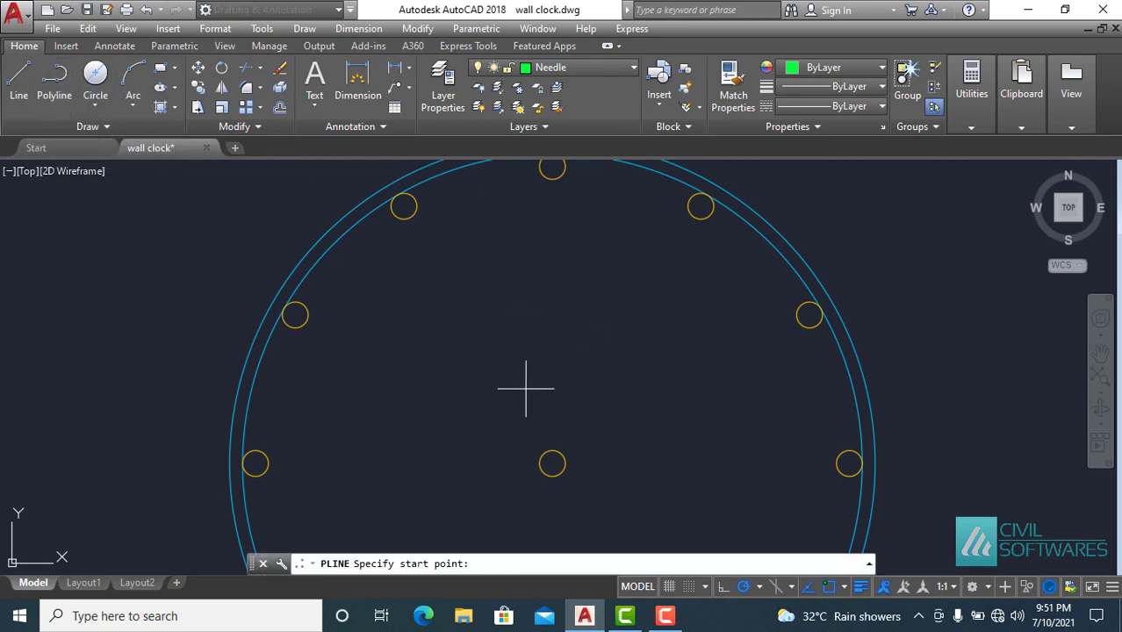
{"action": "left_click", "coordinate": [551, 460]}
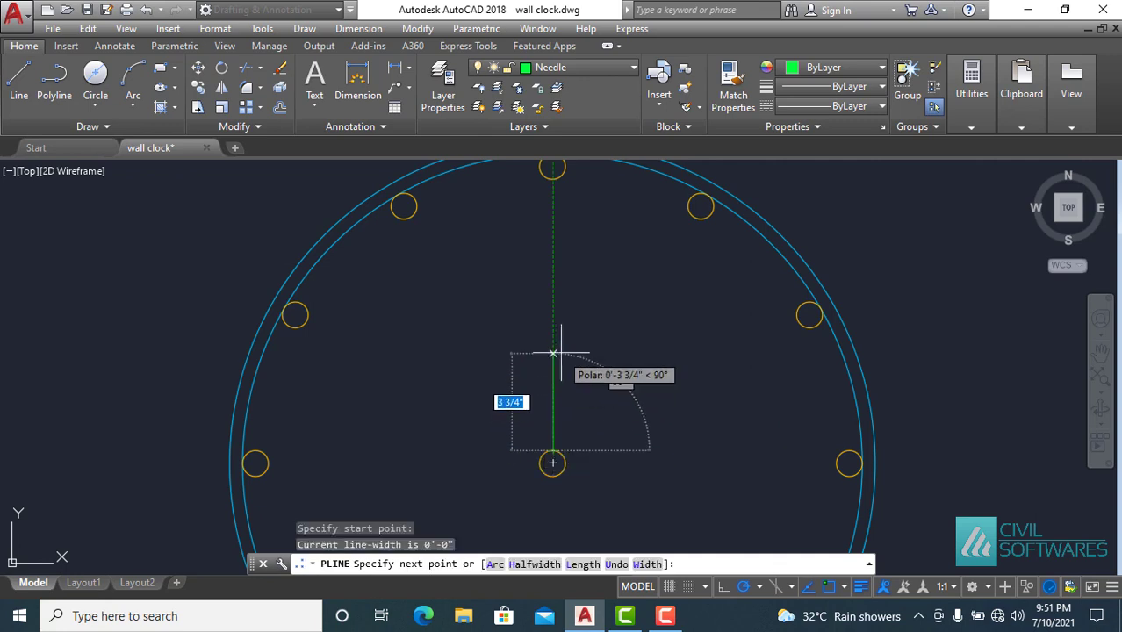
{"action": "left_click", "coordinate": [647, 562]}
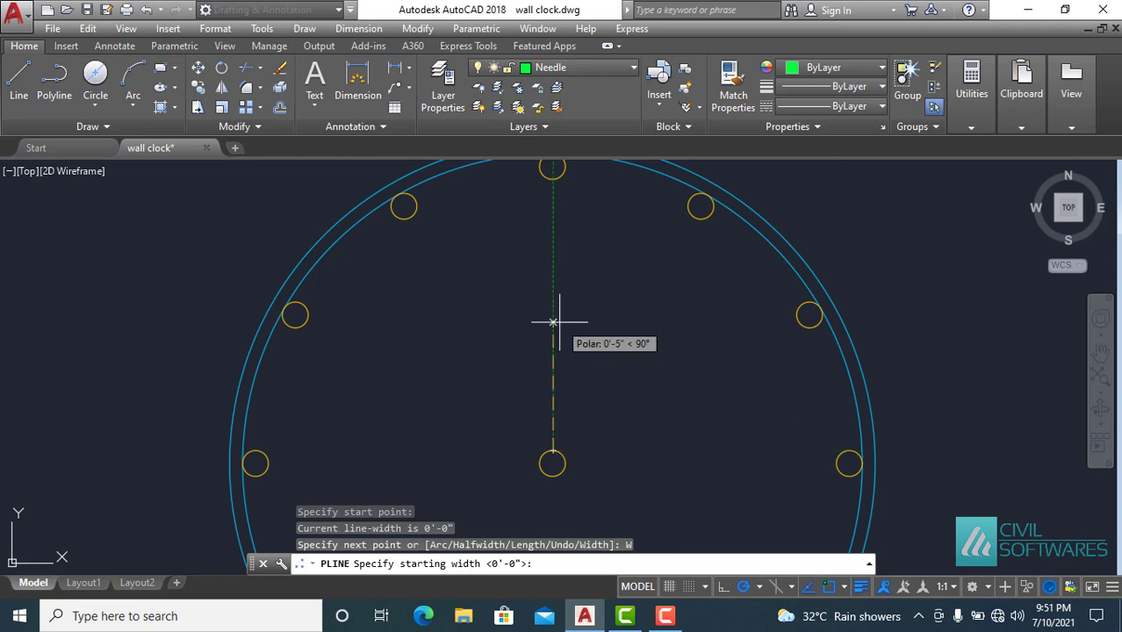
{"action": "type", "text": "1/8\""}
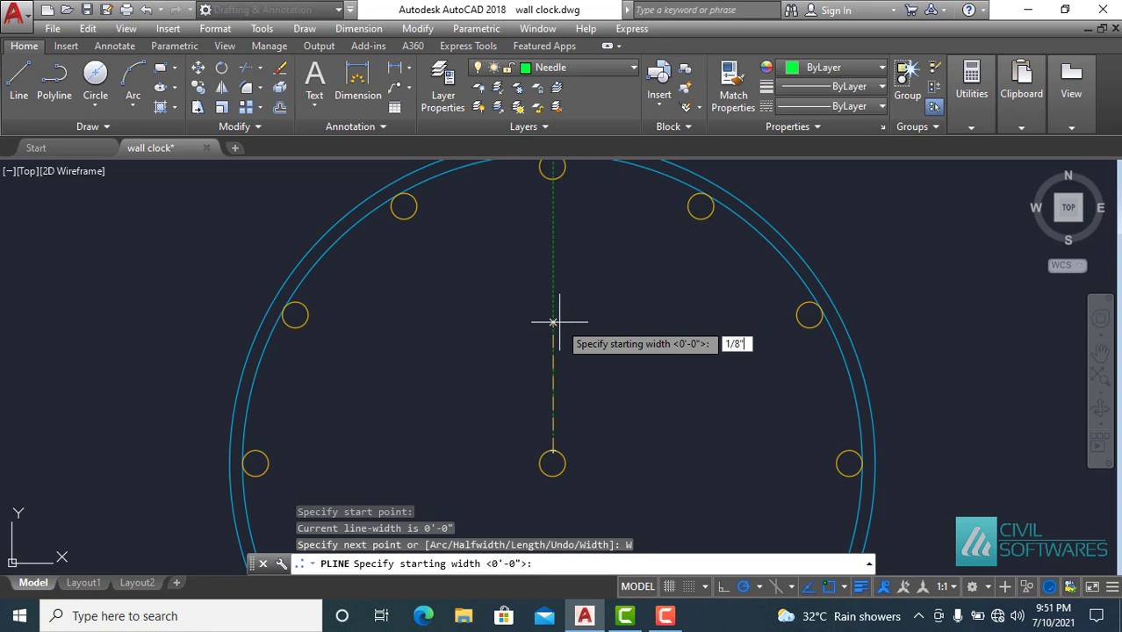
{"action": "key", "text": "Return"}
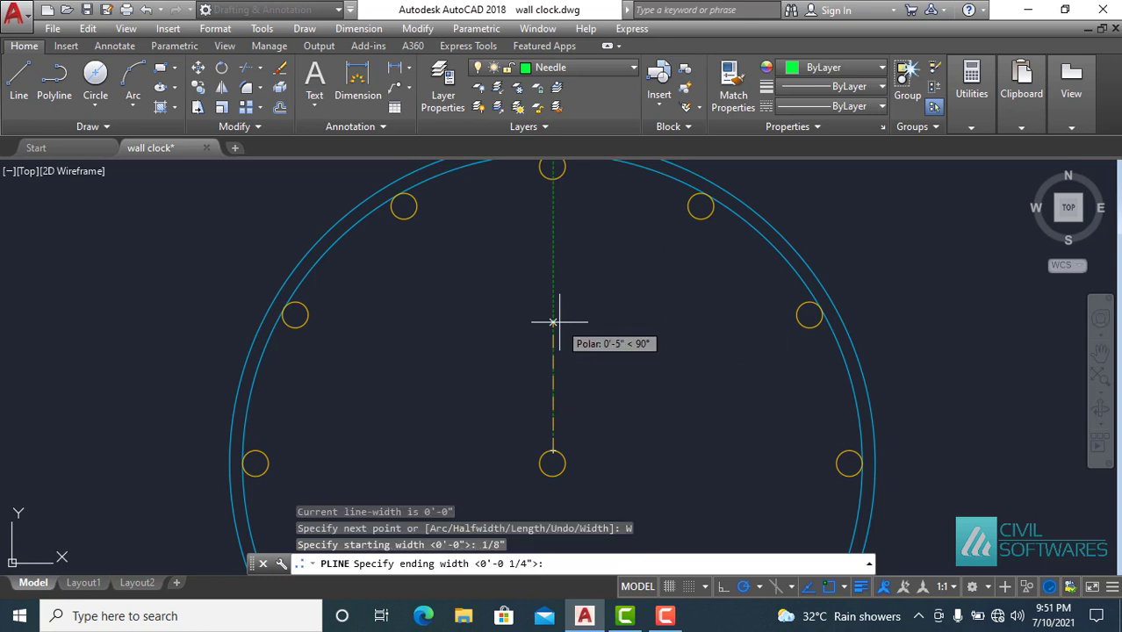
{"action": "type", "text": "0"}
{"action": "key", "text": "Return"}
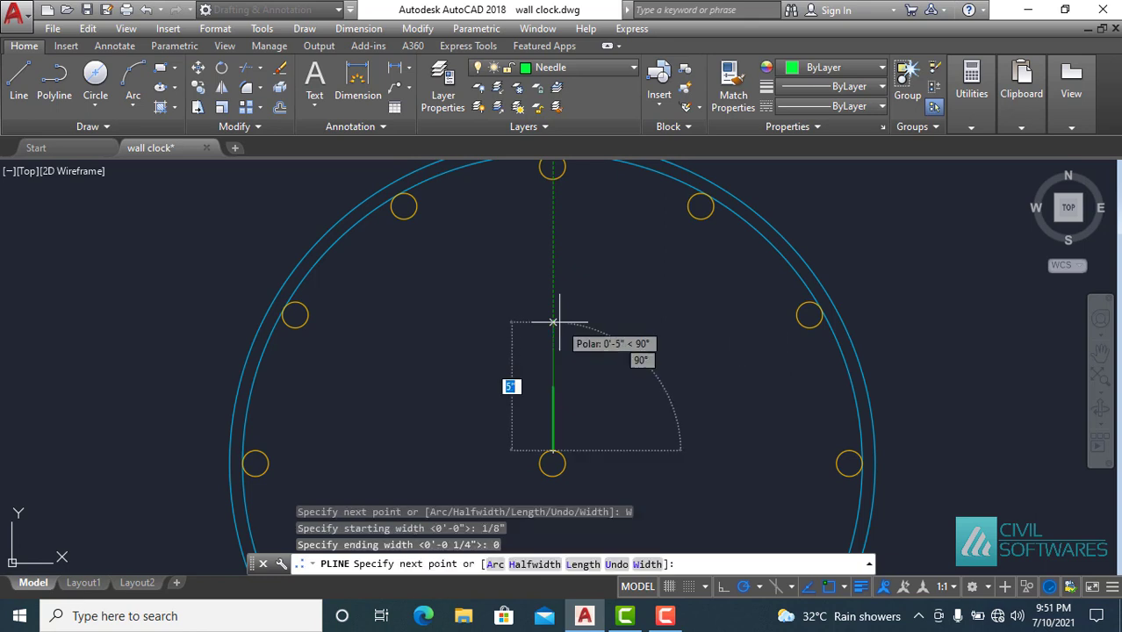
{"action": "left_click", "coordinate": [552, 168]}
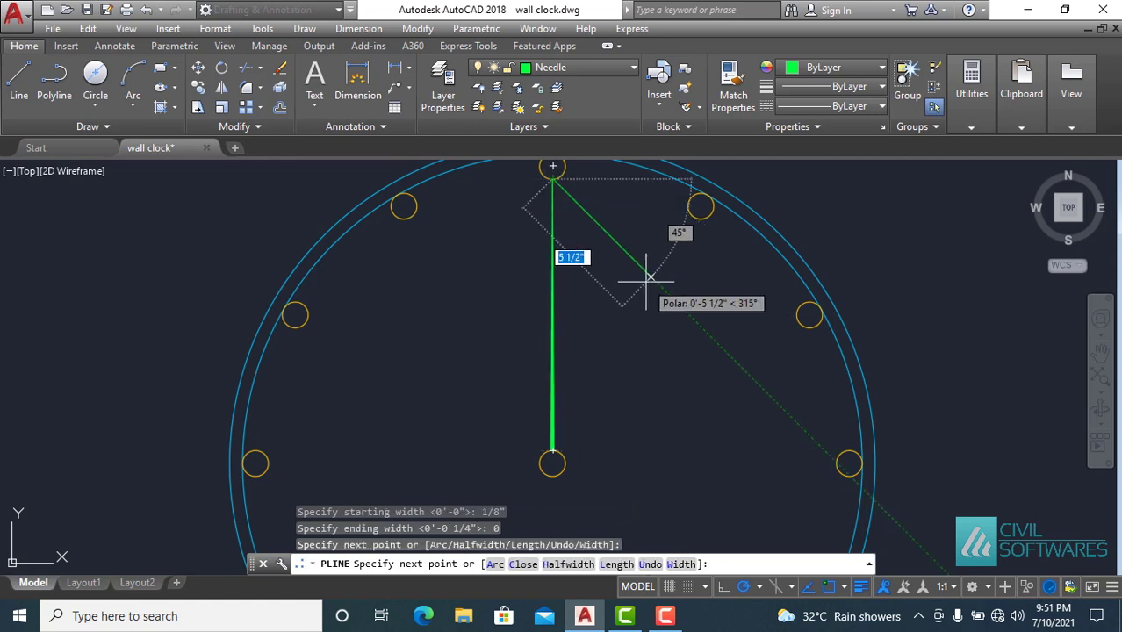
{"action": "key", "text": "Escape"}
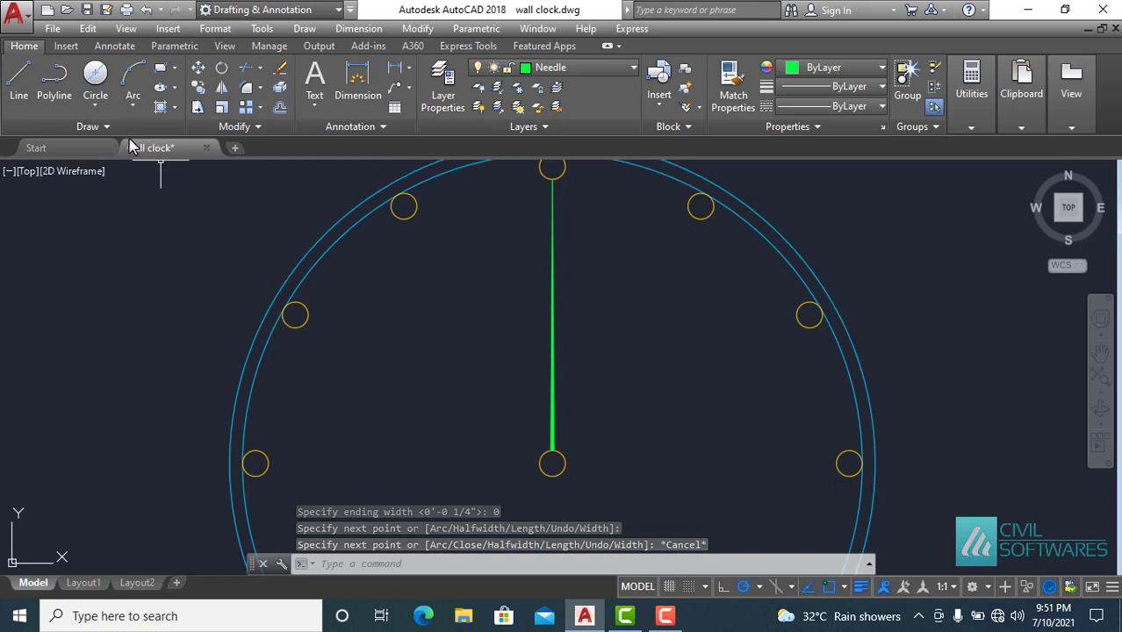
Draw a polyline hand tapering 1/4" to 0 from the centre to just short of 3 o'clock.
{"action": "left_click", "coordinate": [54, 81]}
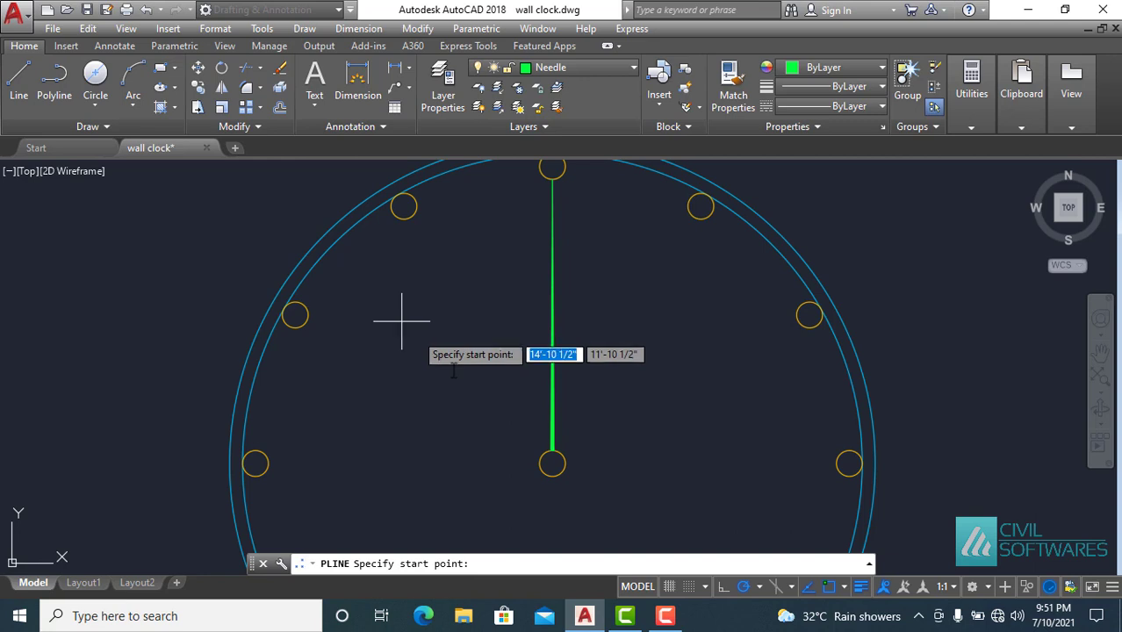
{"action": "left_click", "coordinate": [552, 463]}
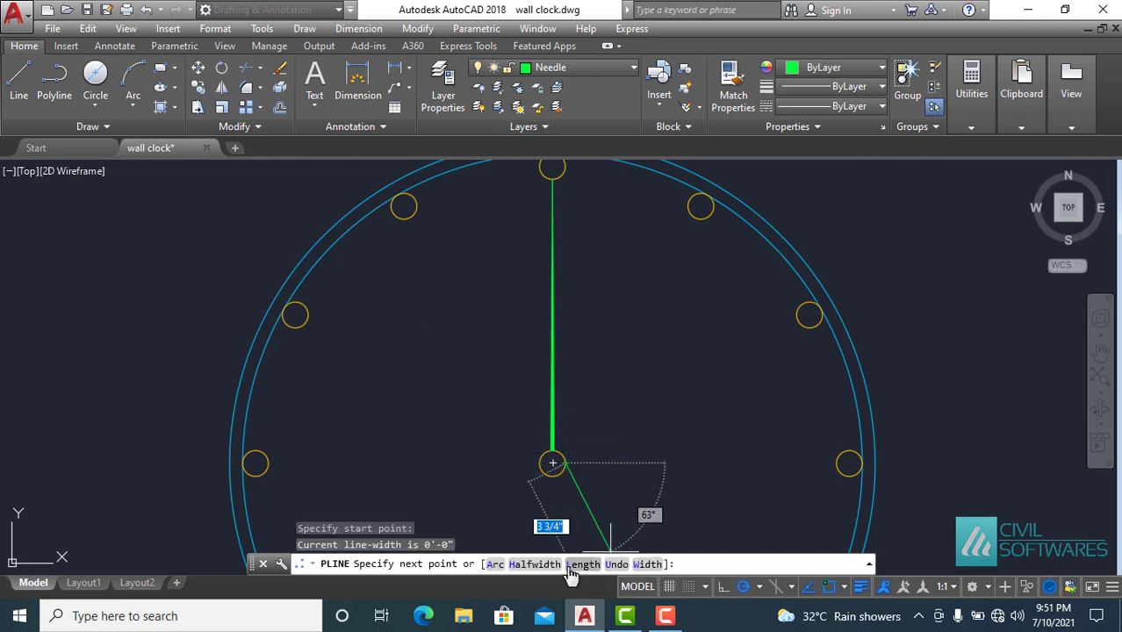
{"action": "left_click", "coordinate": [646, 566]}
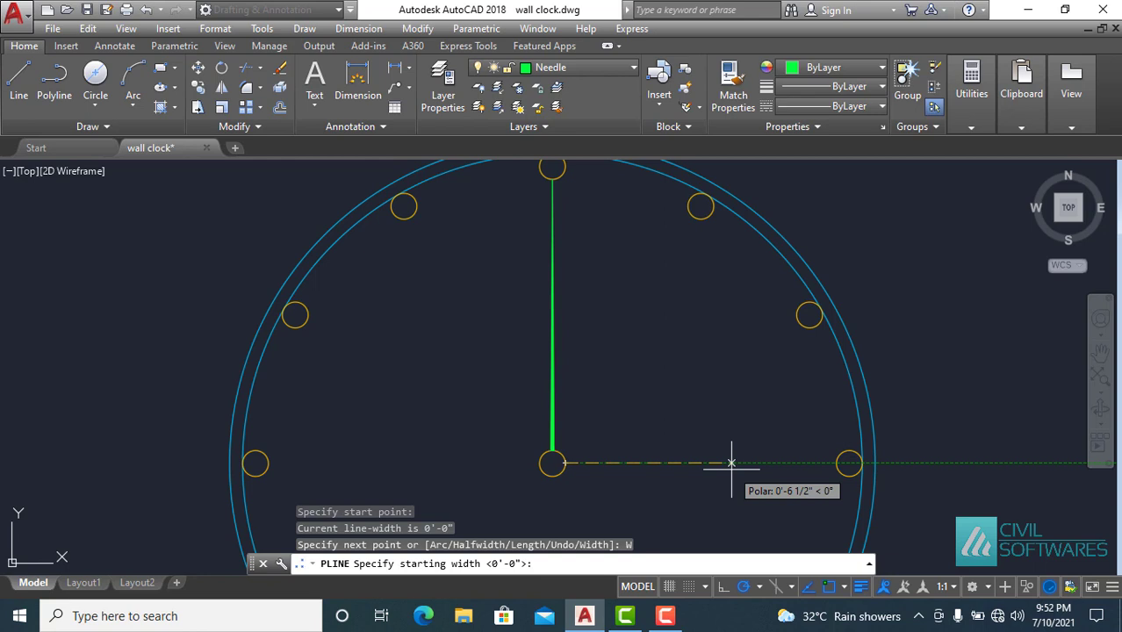
{"action": "type", "text": "1/4"}
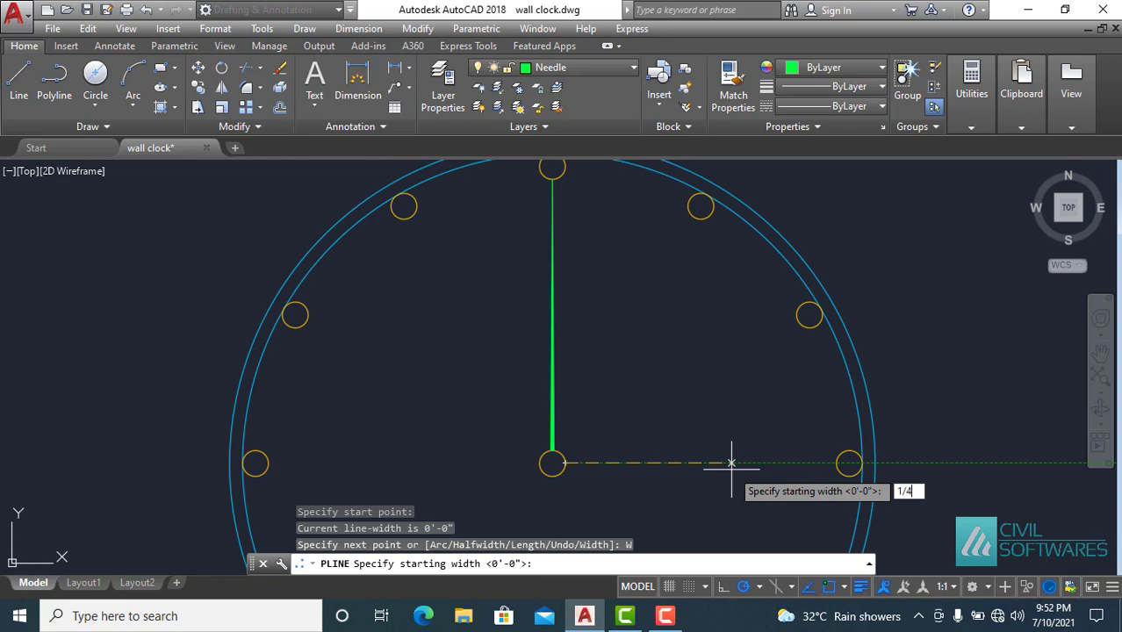
{"action": "key", "text": "Return"}
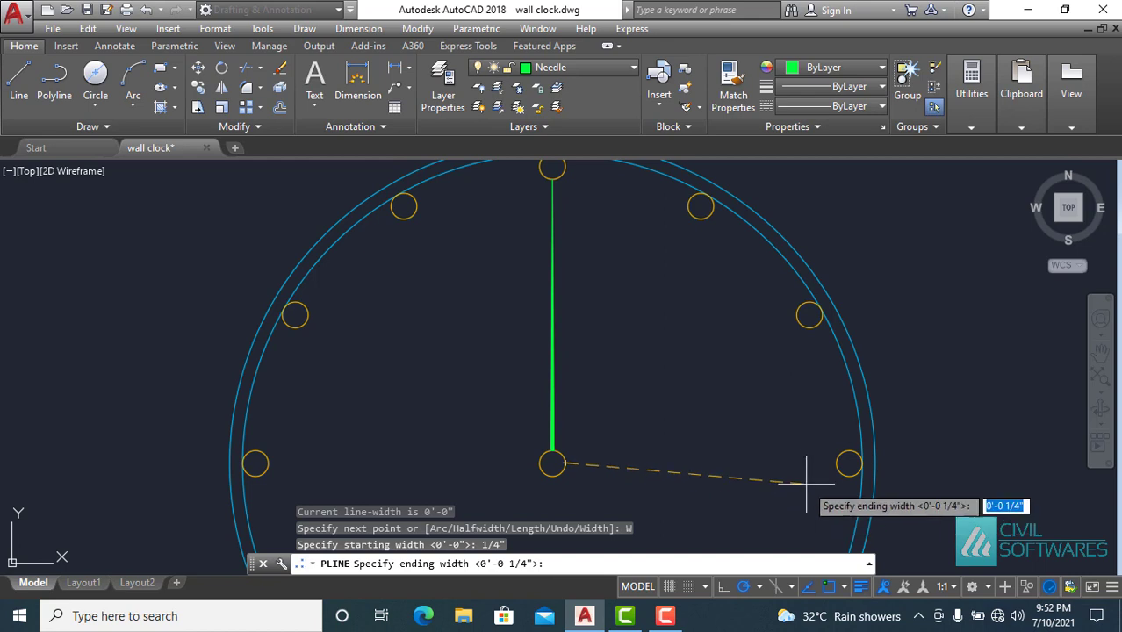
{"action": "type", "text": "0"}
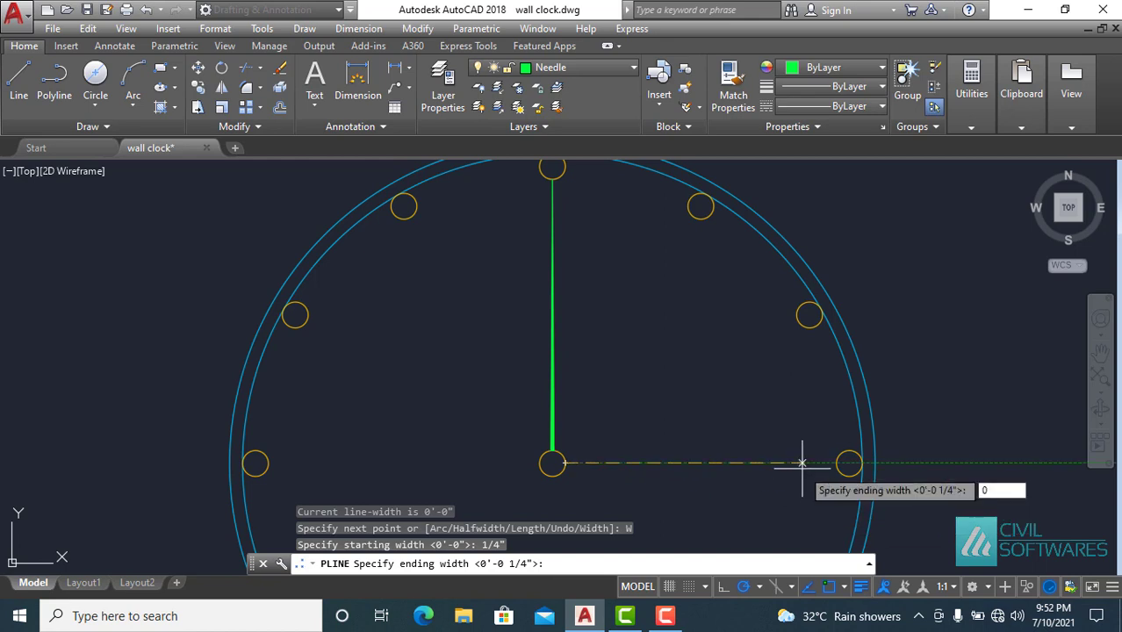
{"action": "key", "text": "Return"}
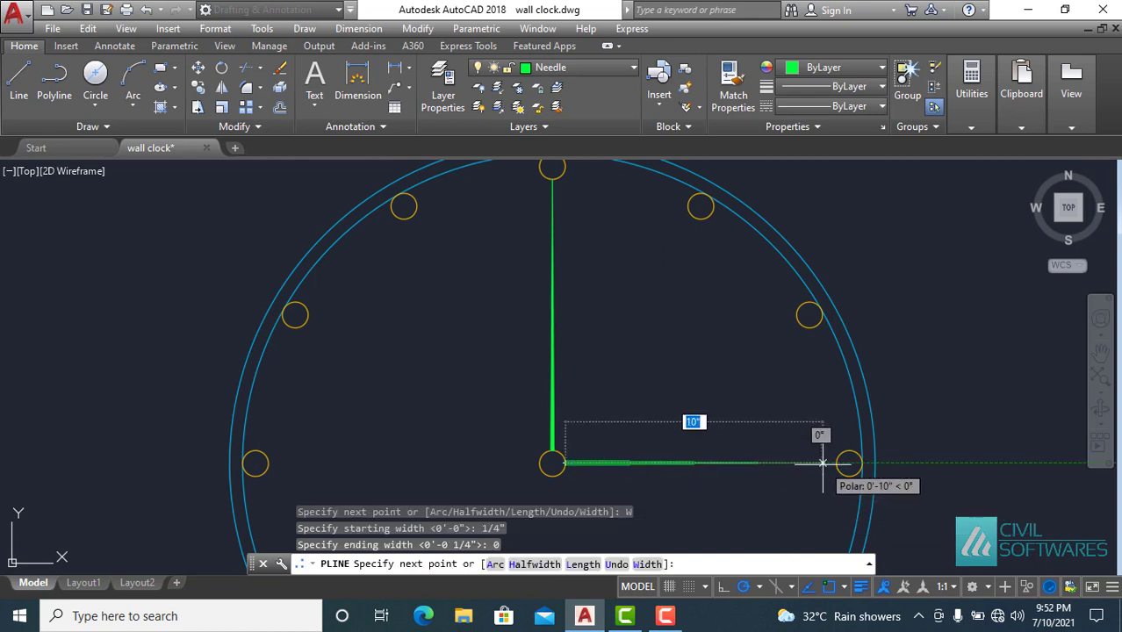
{"action": "left_click", "coordinate": [811, 463]}
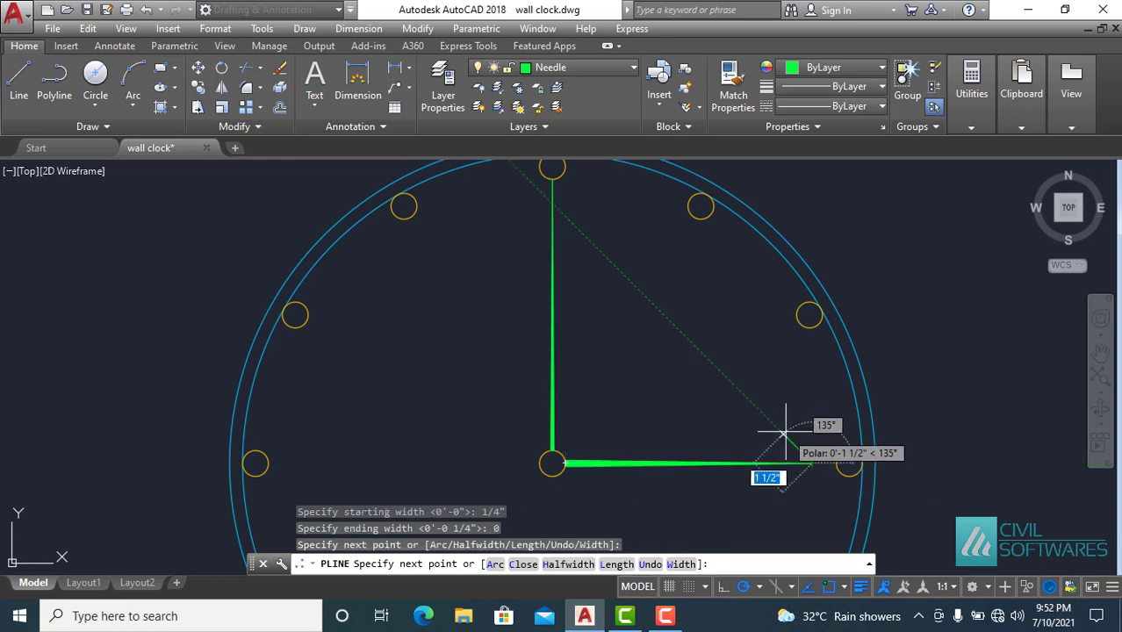
{"action": "key", "text": "Return"}
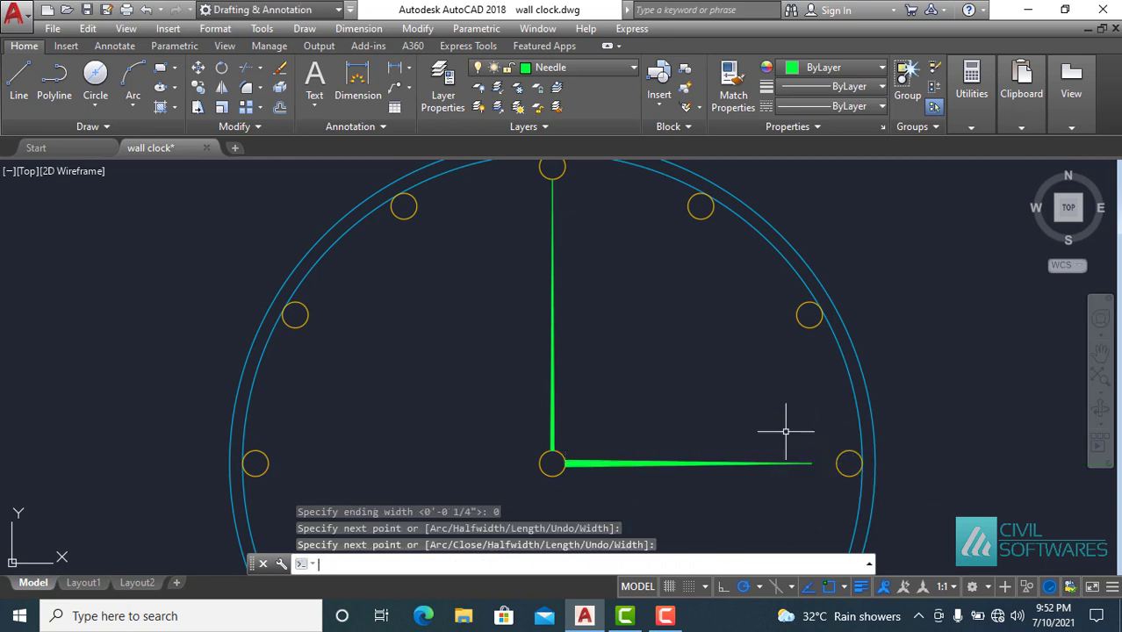
Draw a polyline hour hand tapering 1/2" to 0 from the centre toward 8 o'clock.
{"action": "scroll", "coordinate": [786, 431], "scroll_direction": "down", "scroll_amount": 2}
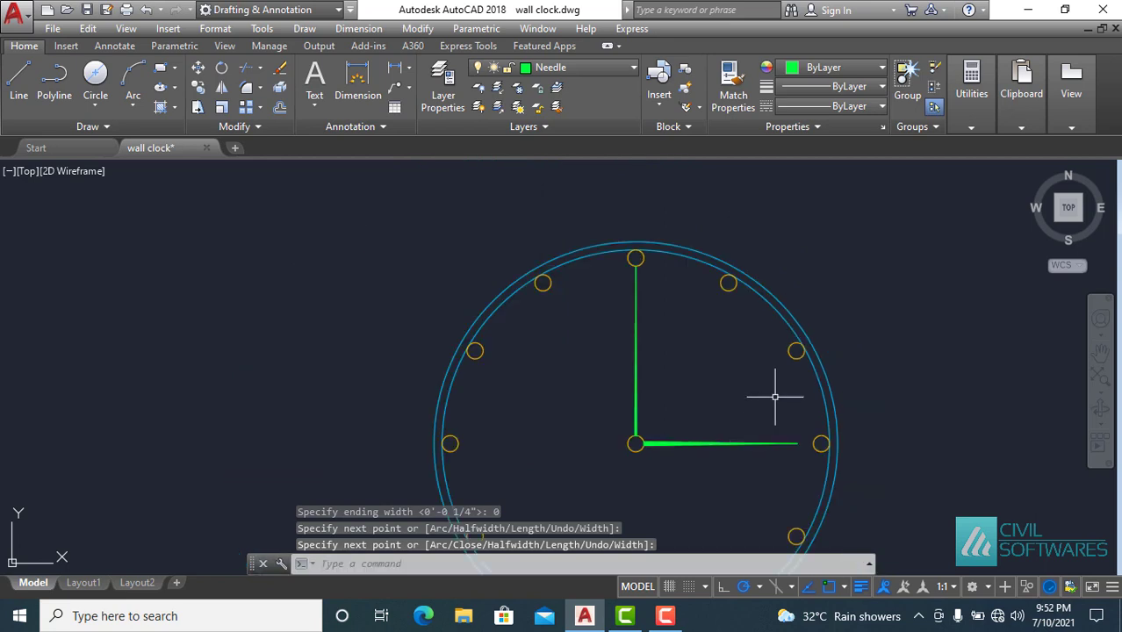
{"action": "middle_click_drag", "start_coordinate": [601, 435], "coordinate": [699, 358]}
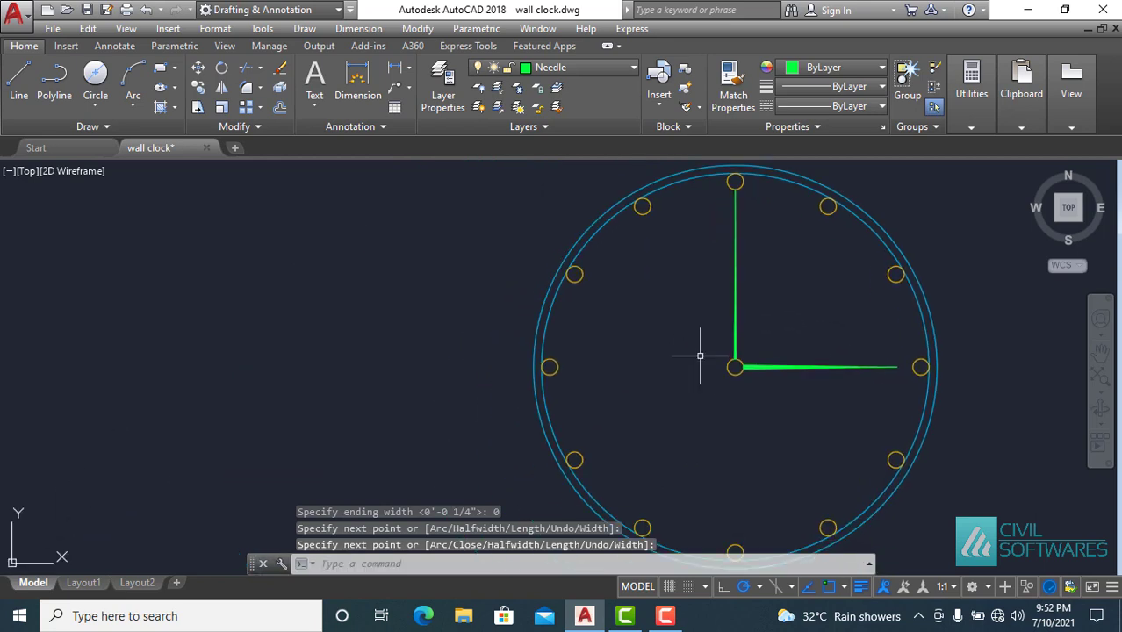
{"action": "middle_click_drag", "start_coordinate": [693, 431], "coordinate": [662, 359]}
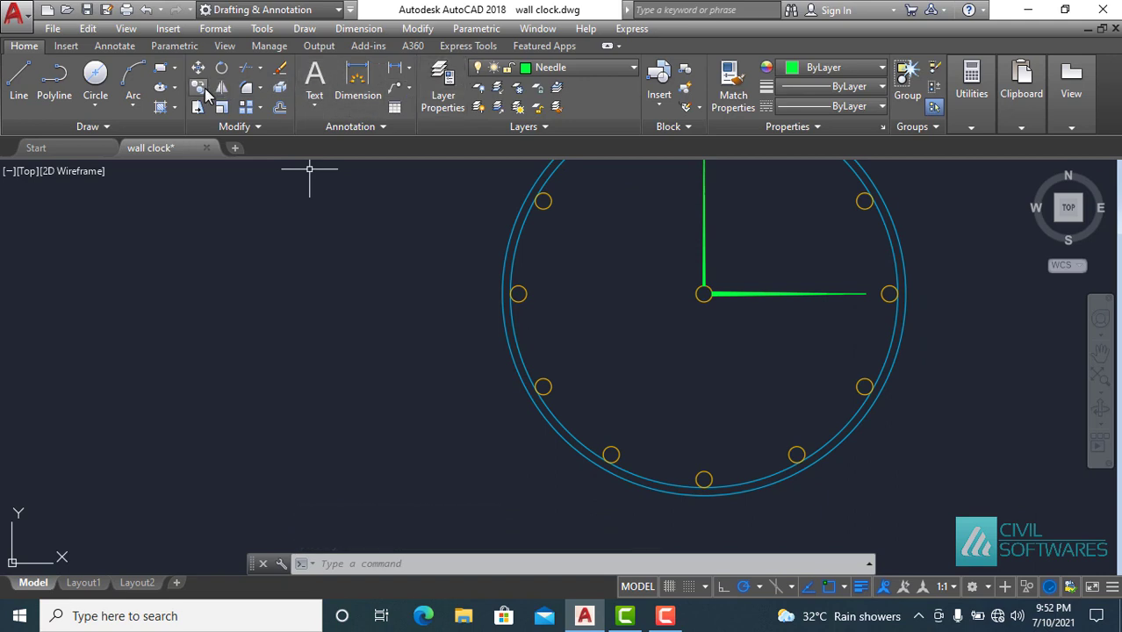
{"action": "left_click", "coordinate": [54, 79]}
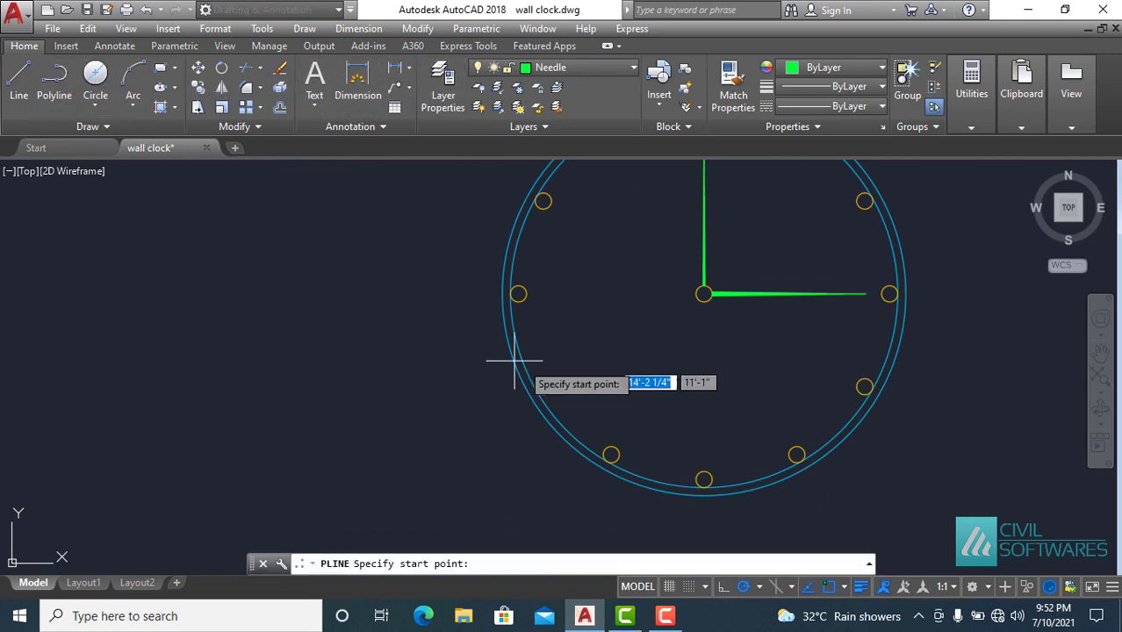
{"action": "left_click", "coordinate": [703, 293]}
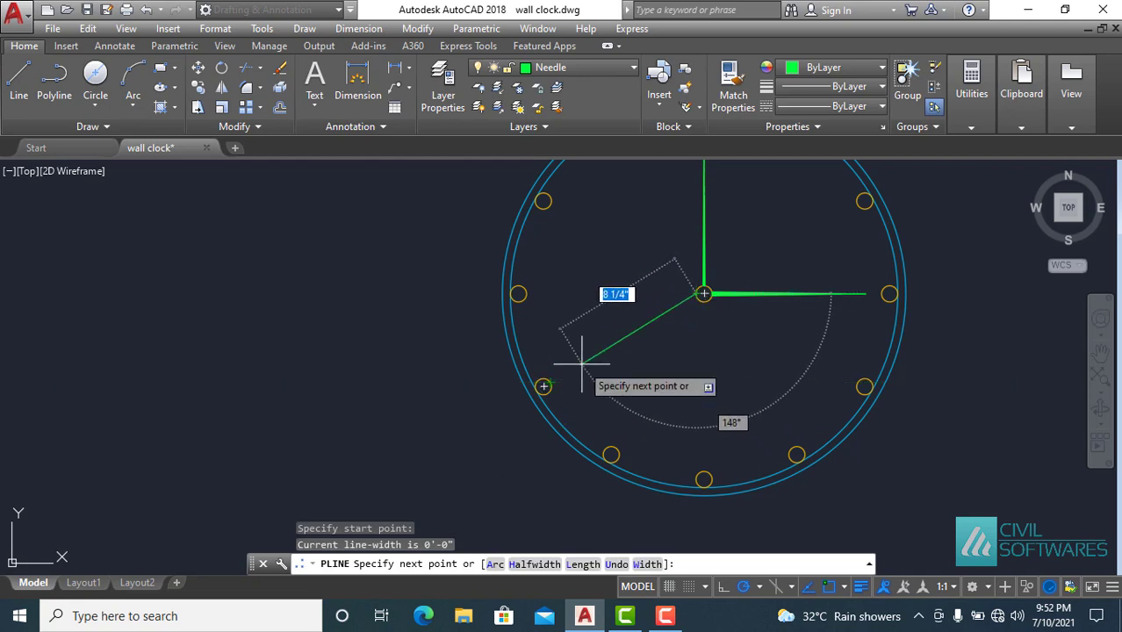
{"action": "left_click", "coordinate": [647, 563]}
{"action": "type", "text": "1/2\""}
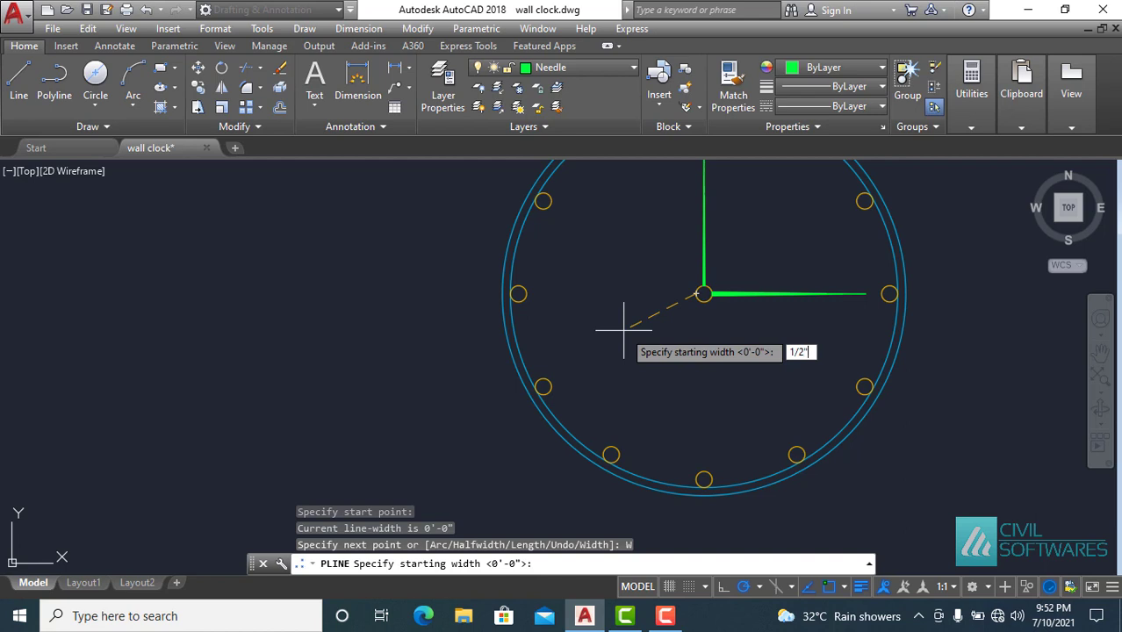
{"action": "key", "text": "Return"}
{"action": "type", "text": "0"}
{"action": "key", "text": "Return"}
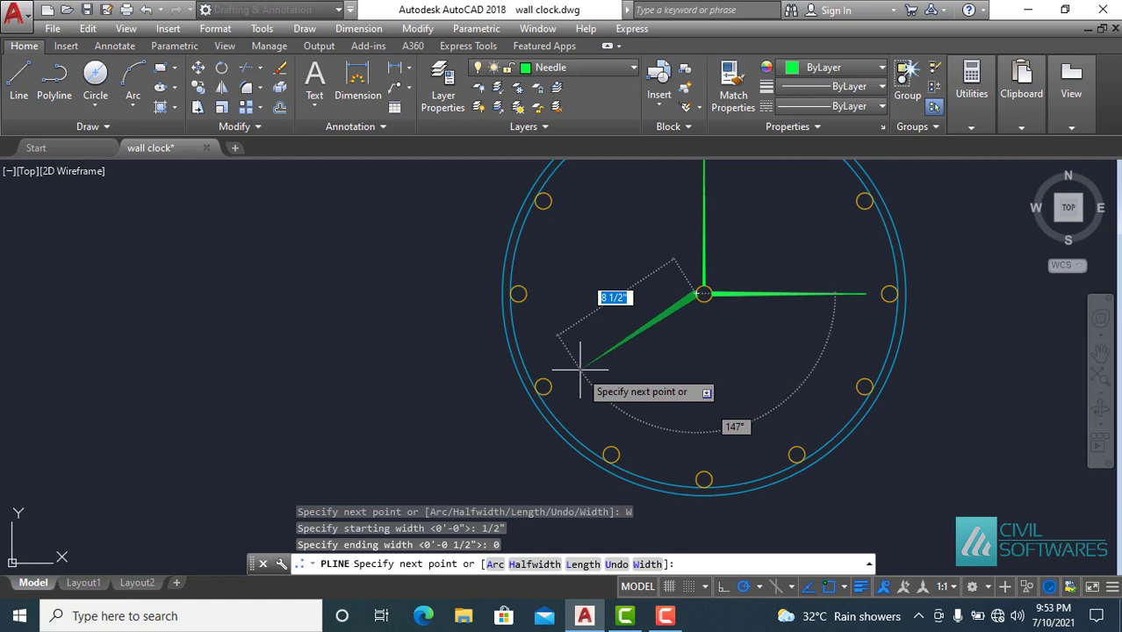
{"action": "left_click", "coordinate": [574, 373]}
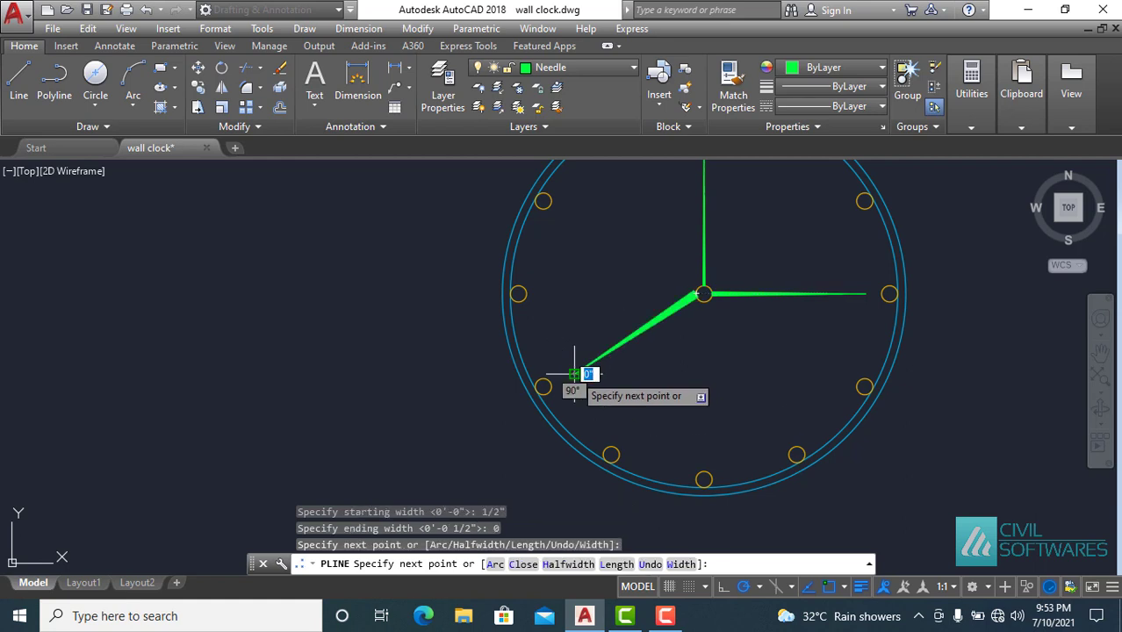
{"action": "key", "text": "Return"}
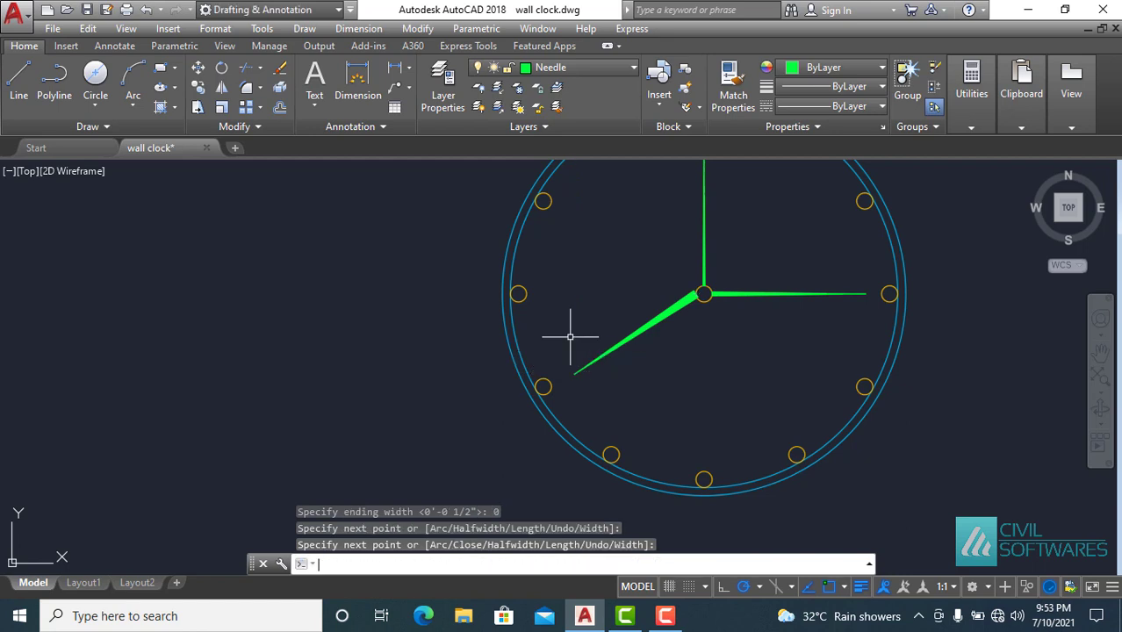
{"action": "scroll", "coordinate": [569, 336], "scroll_direction": "down", "scroll_amount": 2}
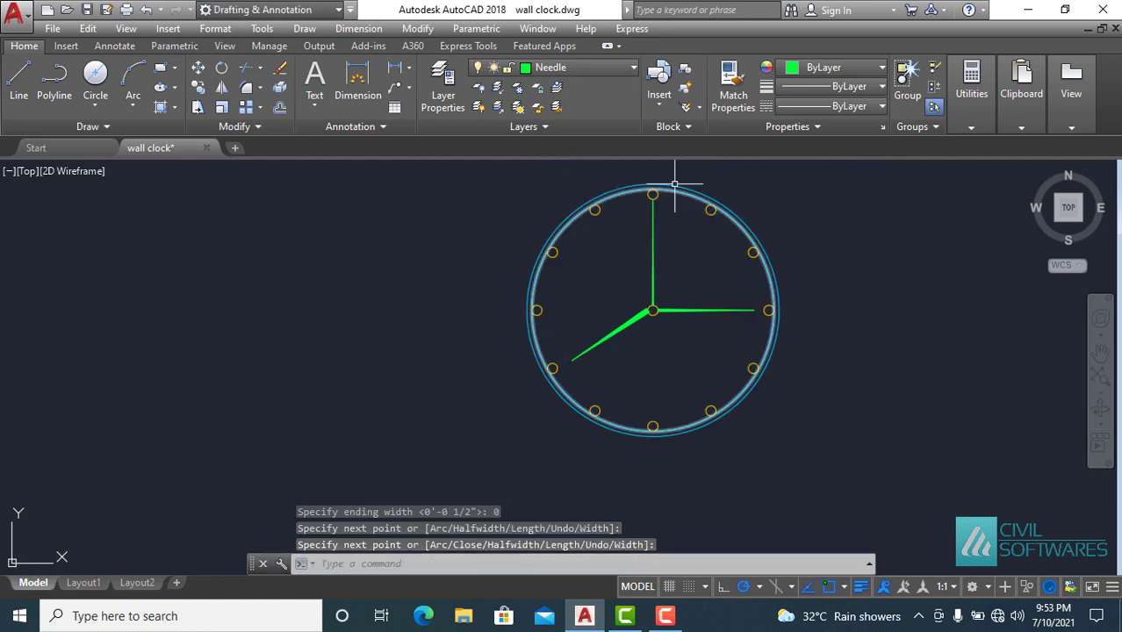
Make Point the current layer and start a SOLID hatch fill.
{"action": "scroll", "coordinate": [681, 178], "scroll_direction": "up", "scroll_amount": 2}
{"action": "scroll", "coordinate": [681, 178], "scroll_direction": "up", "scroll_amount": 2}
{"action": "left_click", "coordinate": [571, 67]}
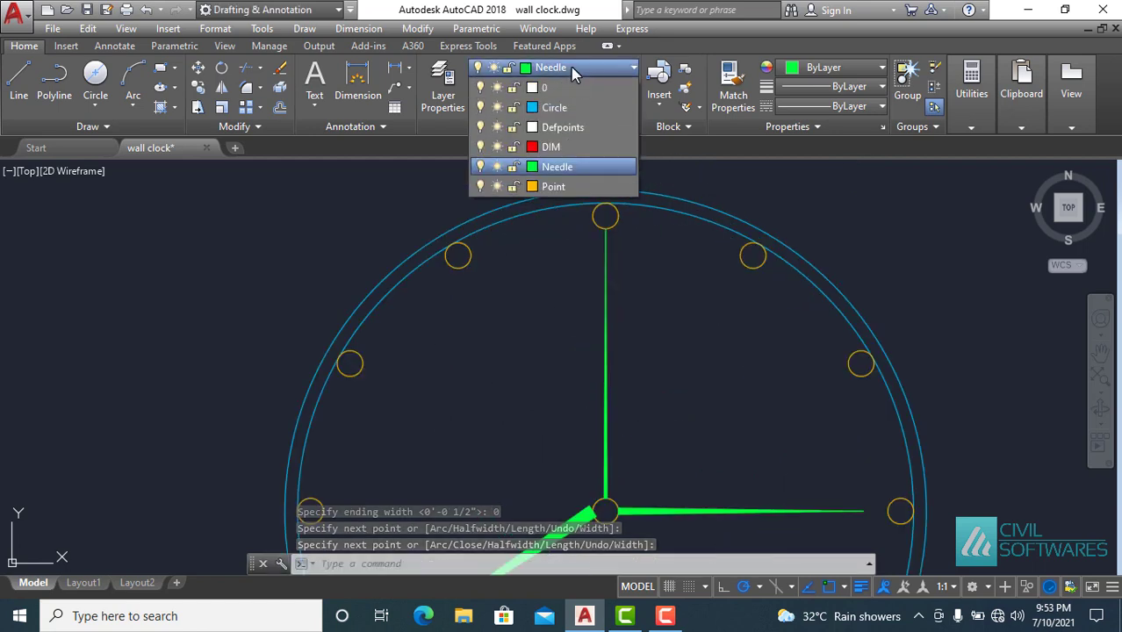
{"action": "left_click", "coordinate": [553, 187]}
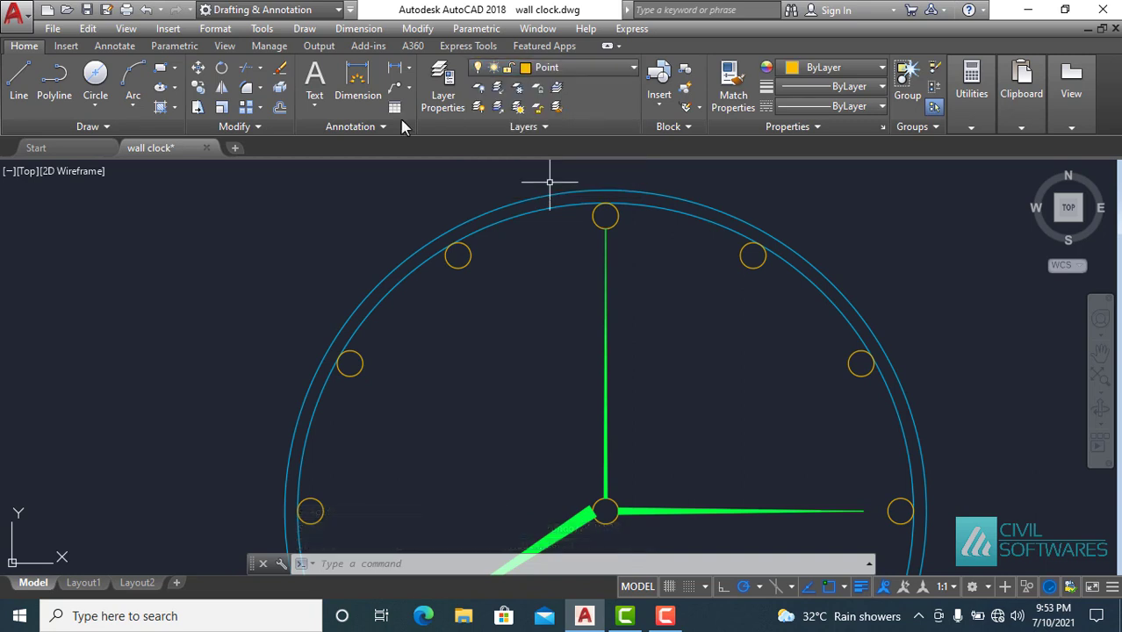
{"action": "left_click", "coordinate": [160, 107]}
{"action": "left_click", "coordinate": [156, 92]}
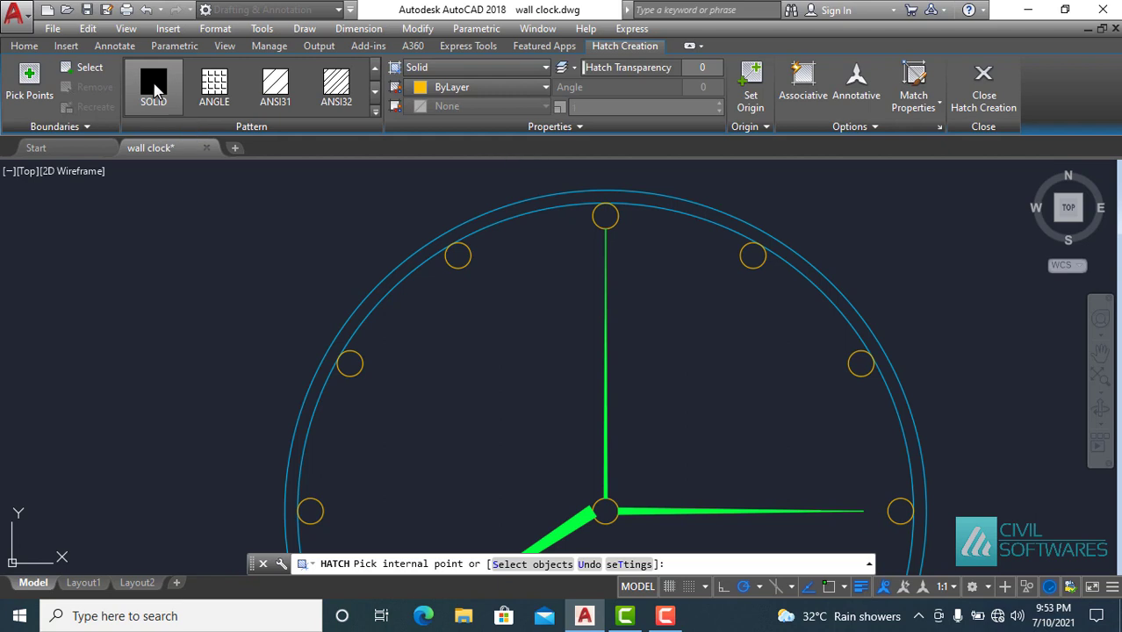
Solid-fill the 12, 1, 11, 10, 2 and 3 o'clock marker circles.
{"action": "left_click", "coordinate": [604, 215]}
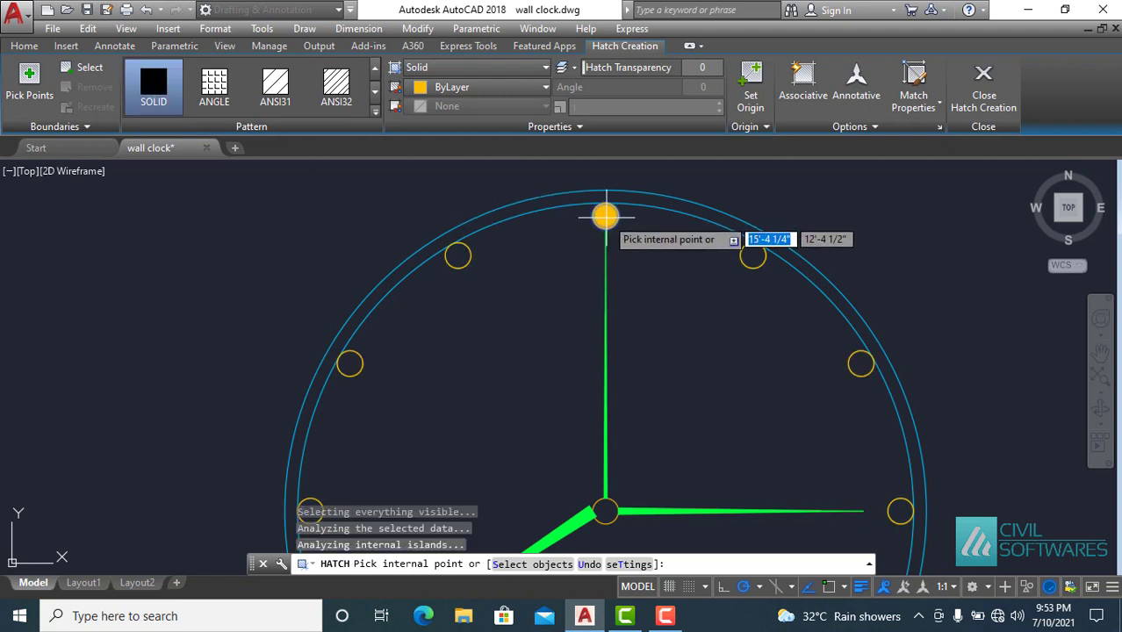
{"action": "left_click", "coordinate": [752, 255]}
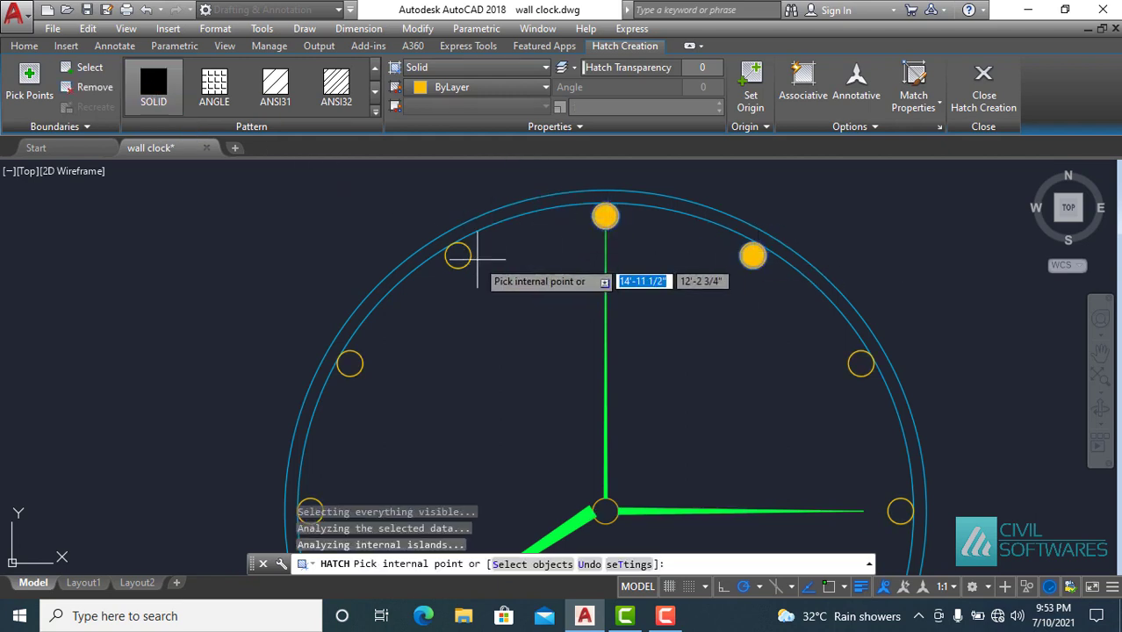
{"action": "left_click", "coordinate": [458, 256]}
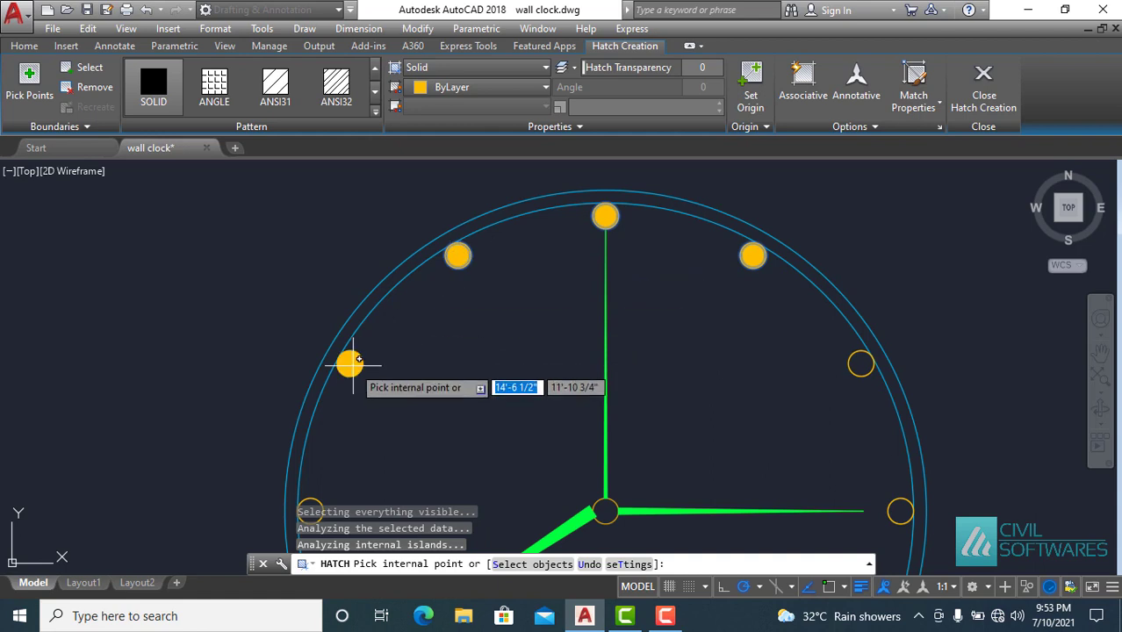
{"action": "left_click", "coordinate": [349, 363]}
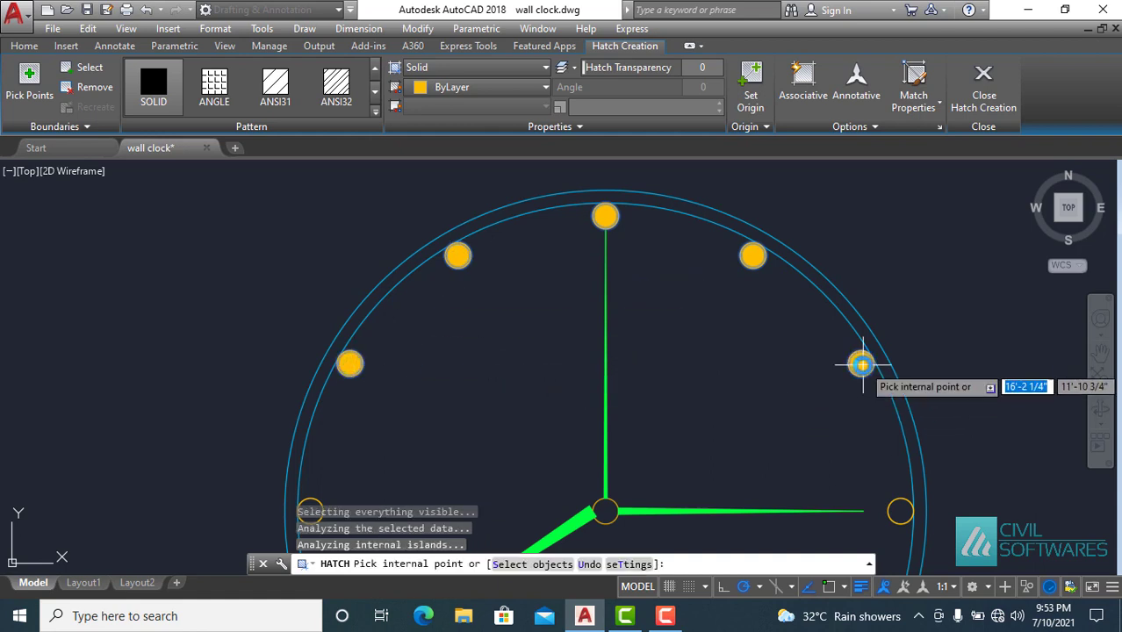
{"action": "left_click", "coordinate": [861, 363]}
{"action": "left_click", "coordinate": [898, 511]}
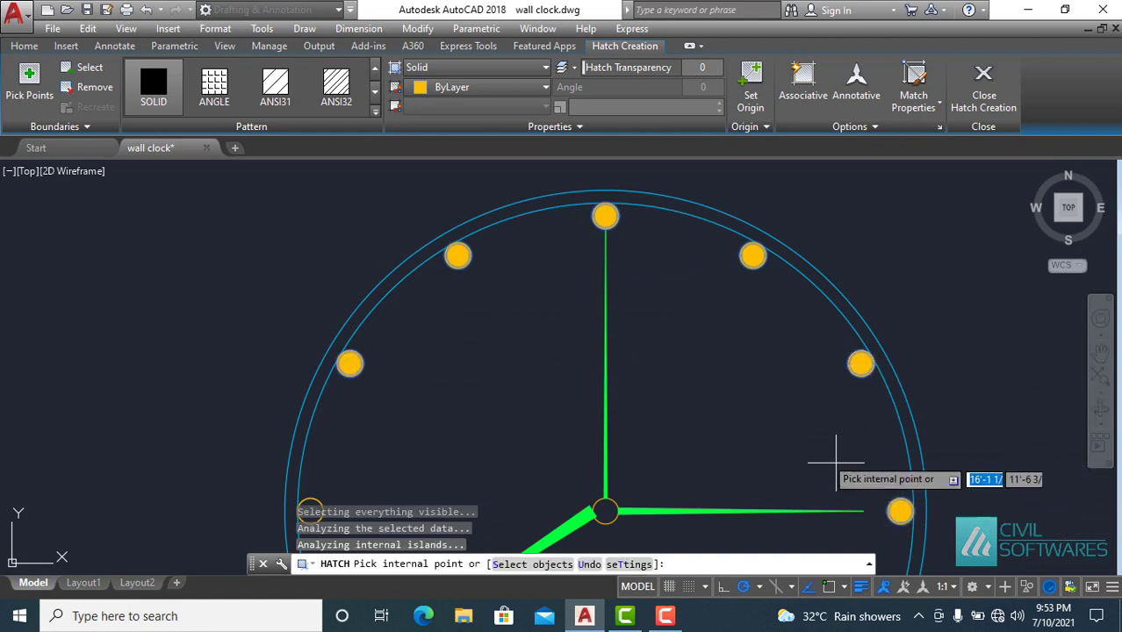
Solid-fill the centre circle and the 9, 8, 7, 6, 5 and 4 o'clock markers.
{"action": "middle_click_drag", "start_coordinate": [807, 447], "coordinate": [808, 446]}
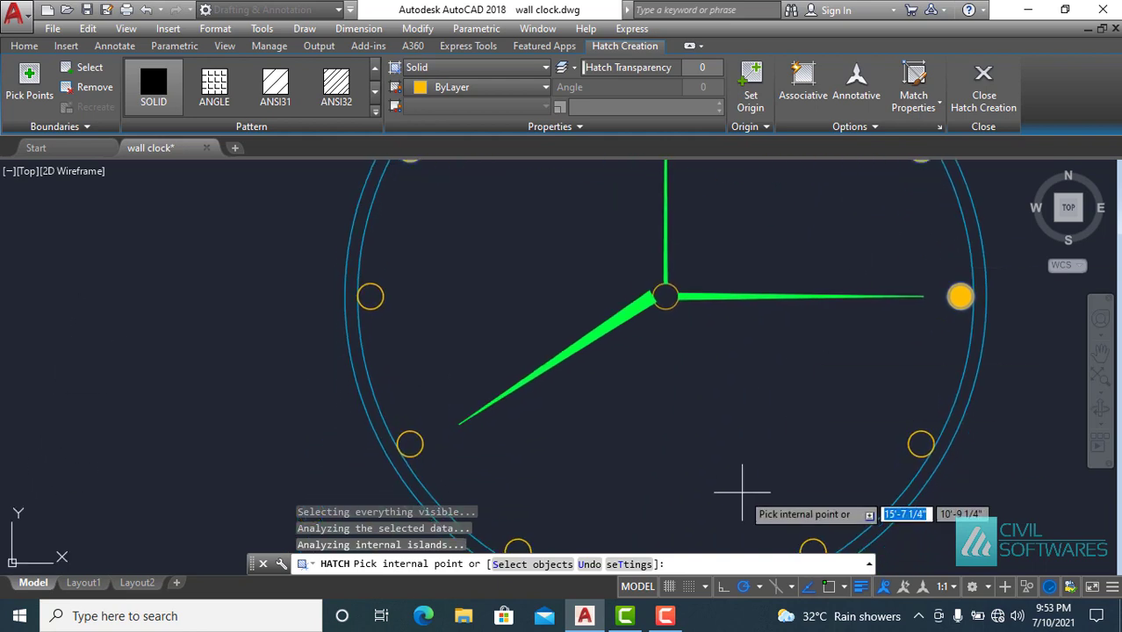
{"action": "middle_click_drag", "start_coordinate": [742, 476], "coordinate": [737, 359]}
{"action": "left_click", "coordinate": [663, 227]}
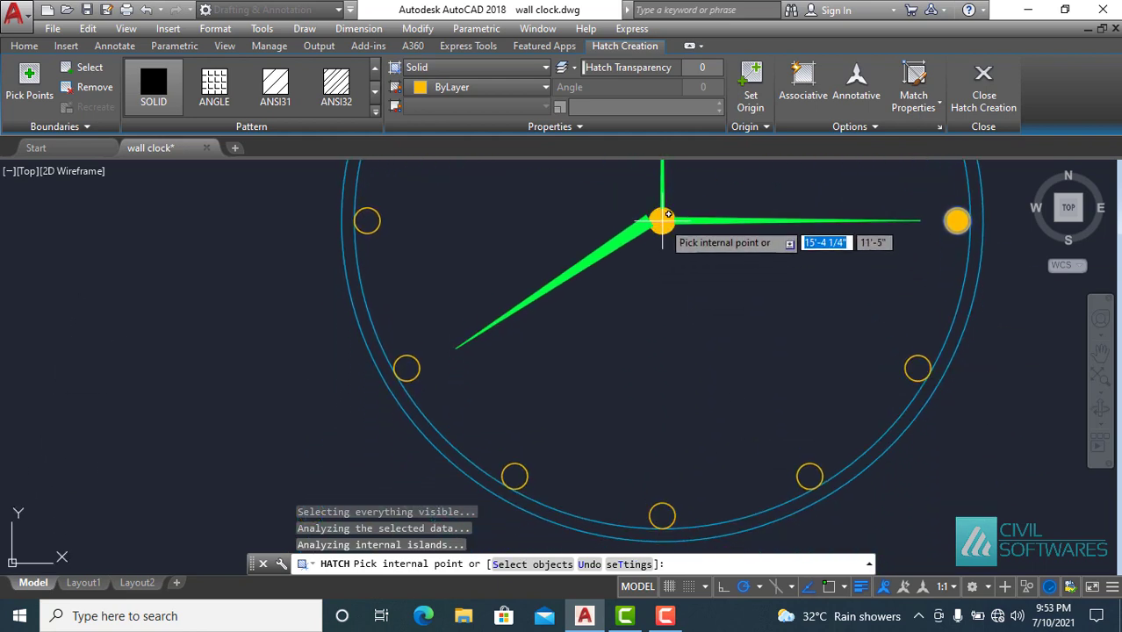
{"action": "left_click", "coordinate": [367, 220]}
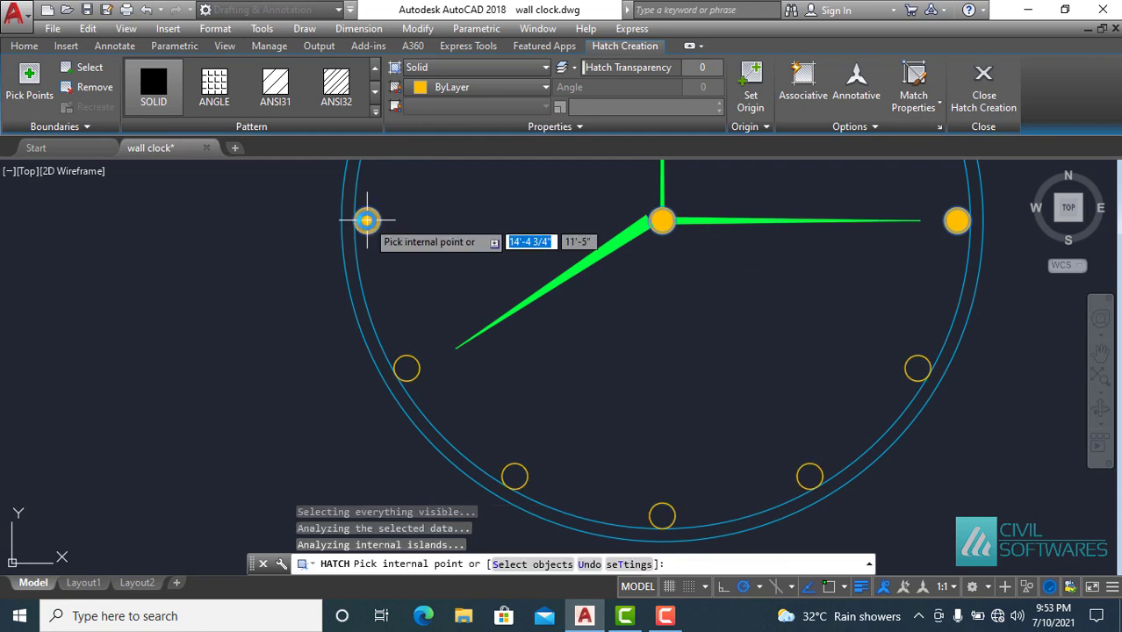
{"action": "left_click", "coordinate": [407, 368]}
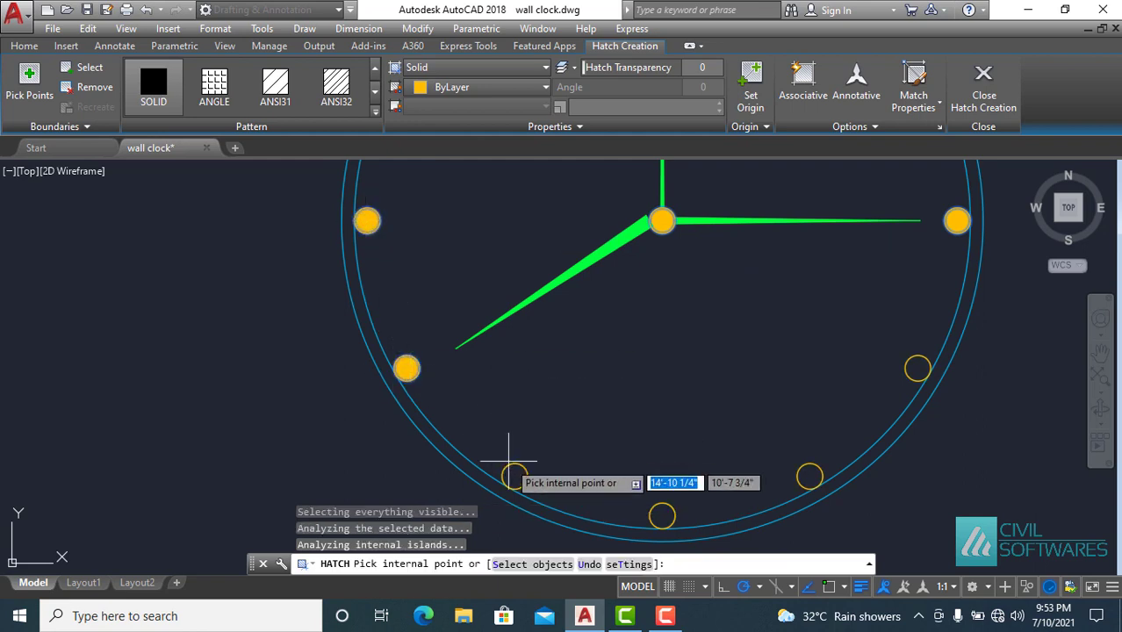
{"action": "left_click", "coordinate": [515, 474]}
{"action": "left_click", "coordinate": [662, 514]}
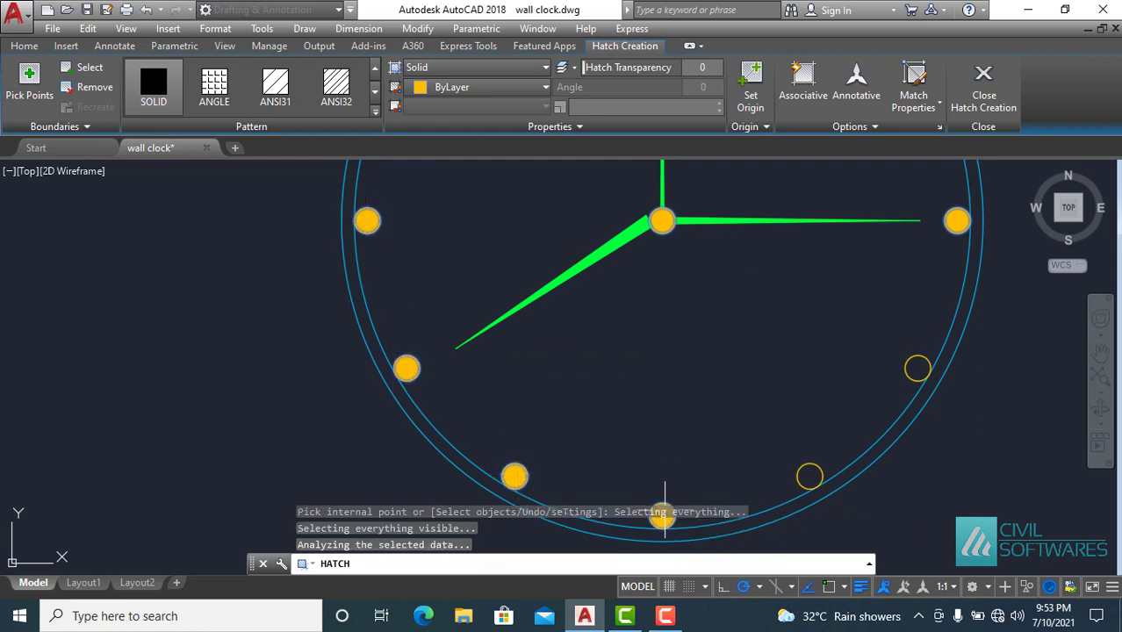
{"action": "left_click", "coordinate": [807, 474]}
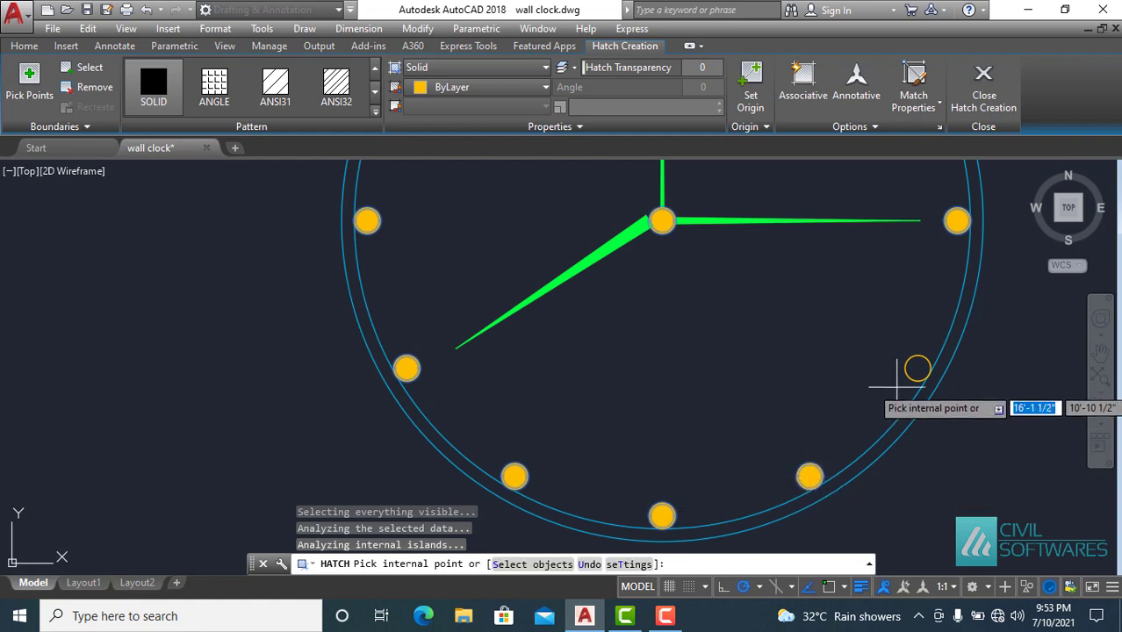
{"action": "left_click", "coordinate": [914, 370]}
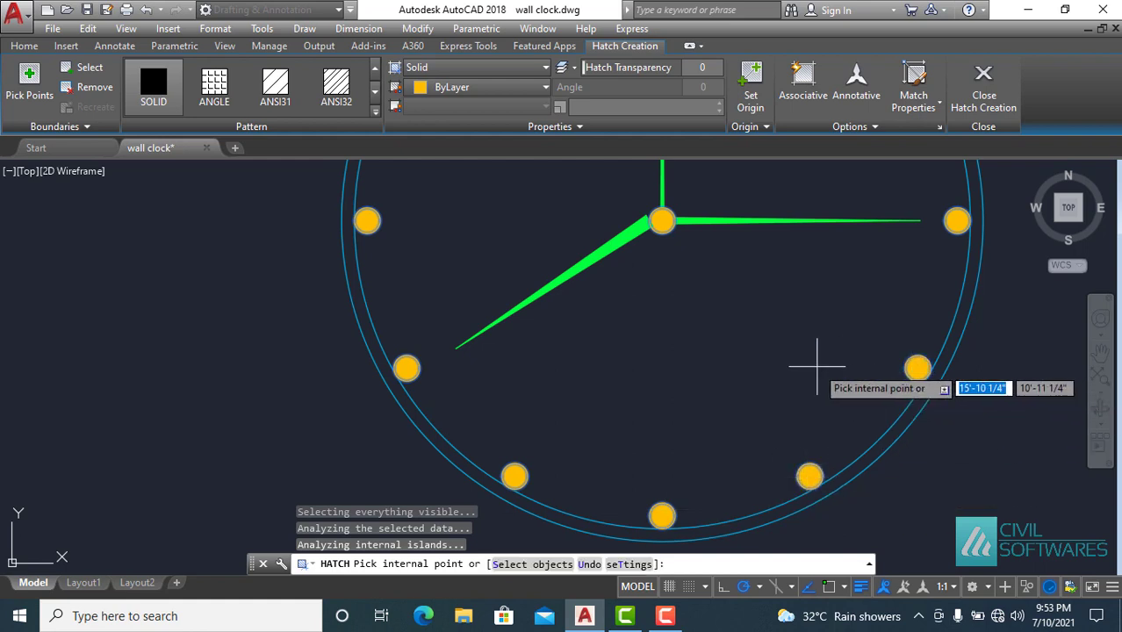
{"action": "left_click", "coordinate": [990, 108]}
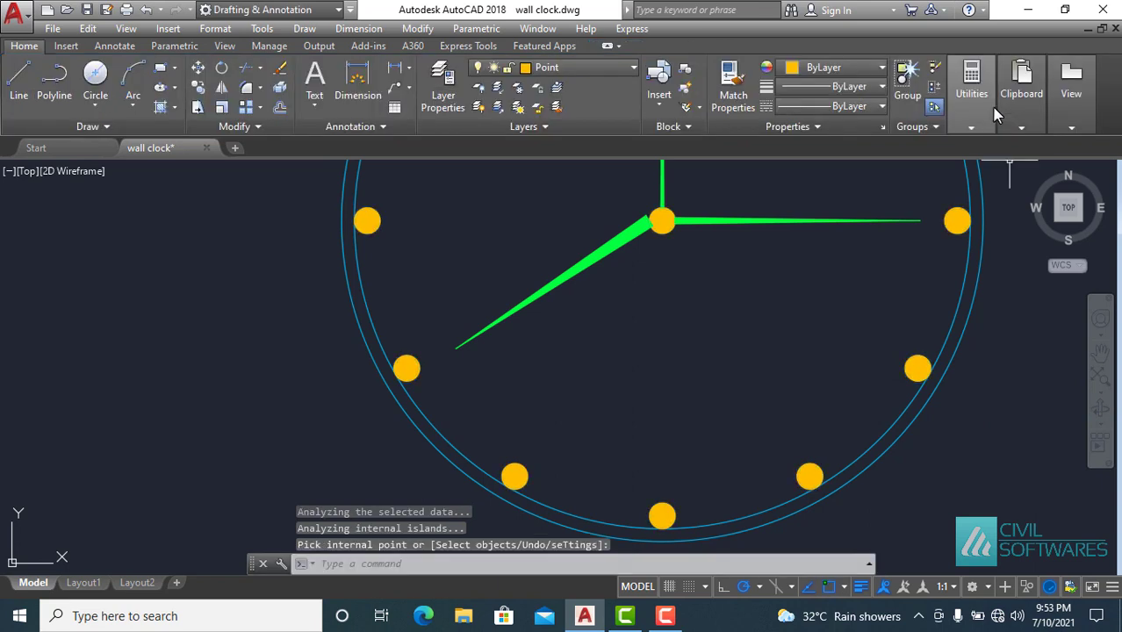
Bring the whole clock back into view and open the Layer Properties Manager.
{"action": "scroll", "coordinate": [793, 295], "scroll_direction": "down", "scroll_amount": 2}
{"action": "scroll", "coordinate": [799, 263], "scroll_direction": "down", "scroll_amount": 2}
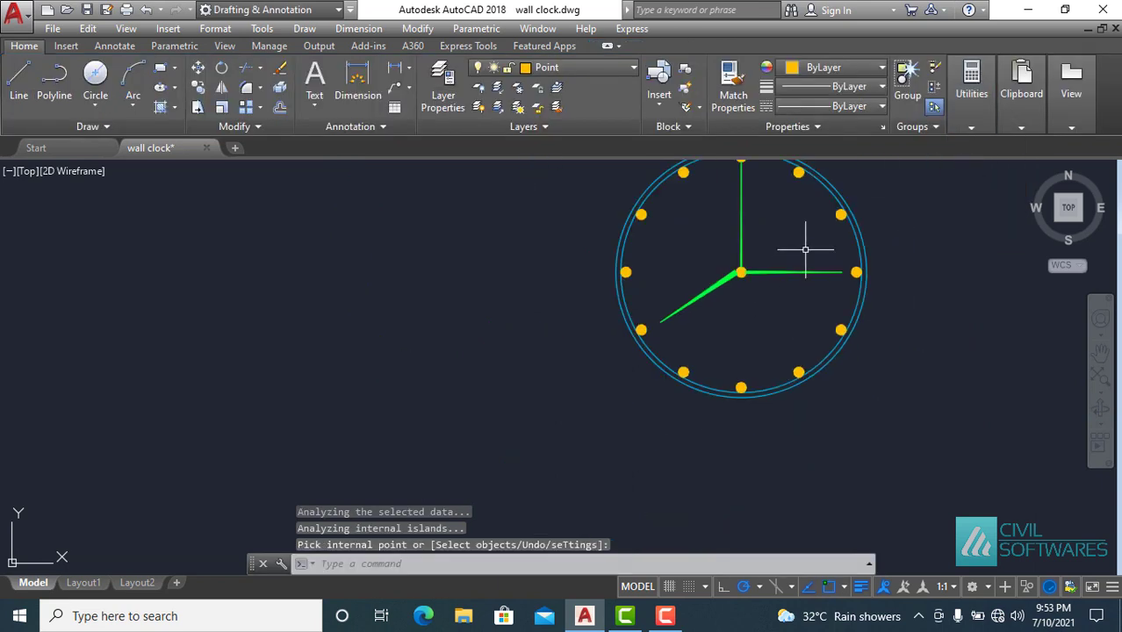
{"action": "middle_click_drag", "start_coordinate": [802, 243], "coordinate": [734, 308]}
{"action": "left_click", "coordinate": [443, 88]}
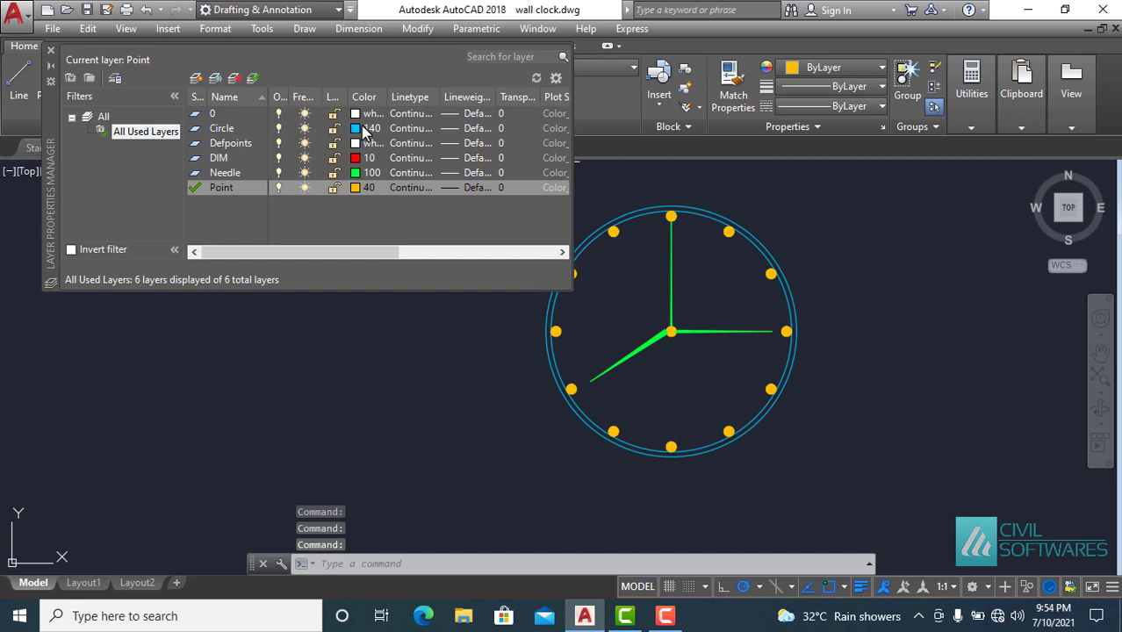
Set the Circle layer's lineweight to 0.35 mm and close the Layer Properties Manager.
{"action": "left_click", "coordinate": [367, 130]}
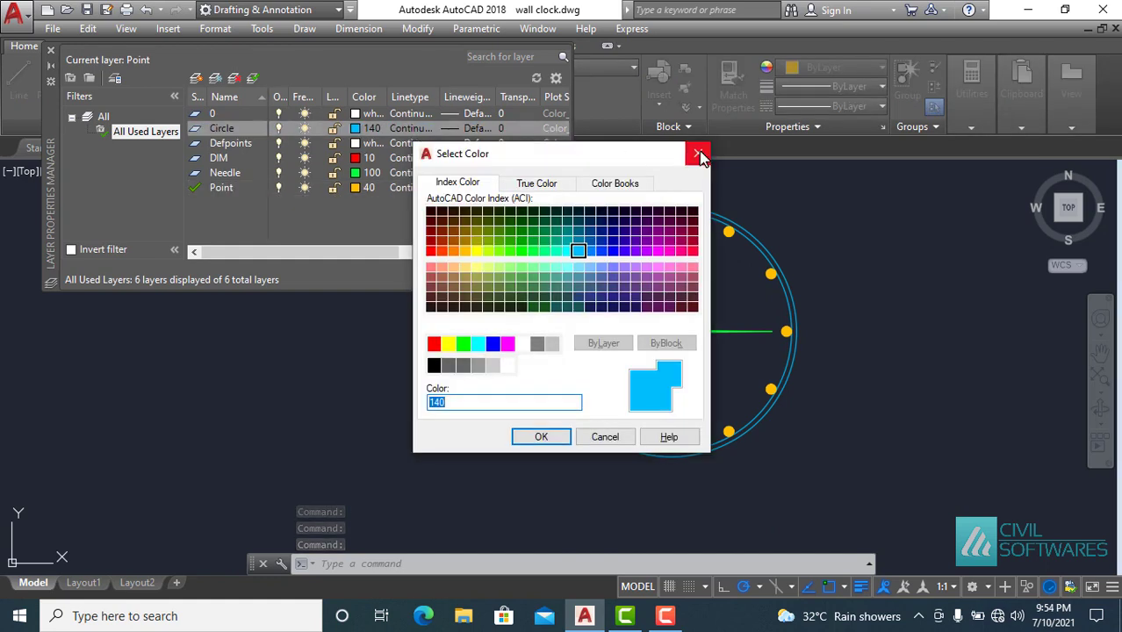
{"action": "left_click", "coordinate": [697, 154]}
{"action": "left_click", "coordinate": [450, 129]}
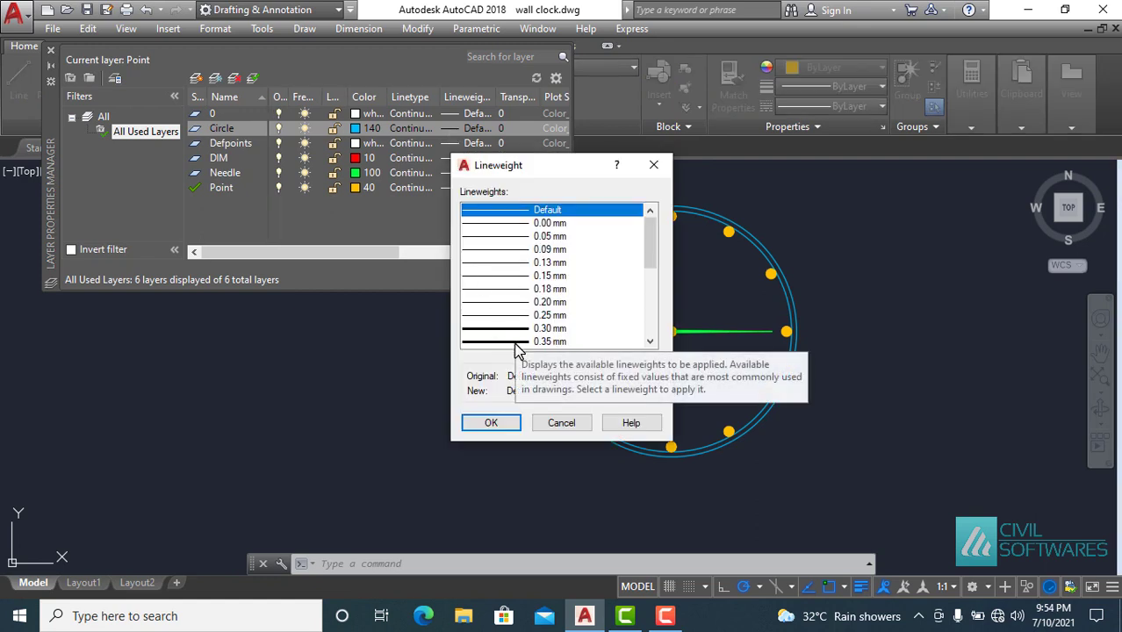
{"action": "left_click", "coordinate": [518, 342]}
{"action": "left_click", "coordinate": [492, 423]}
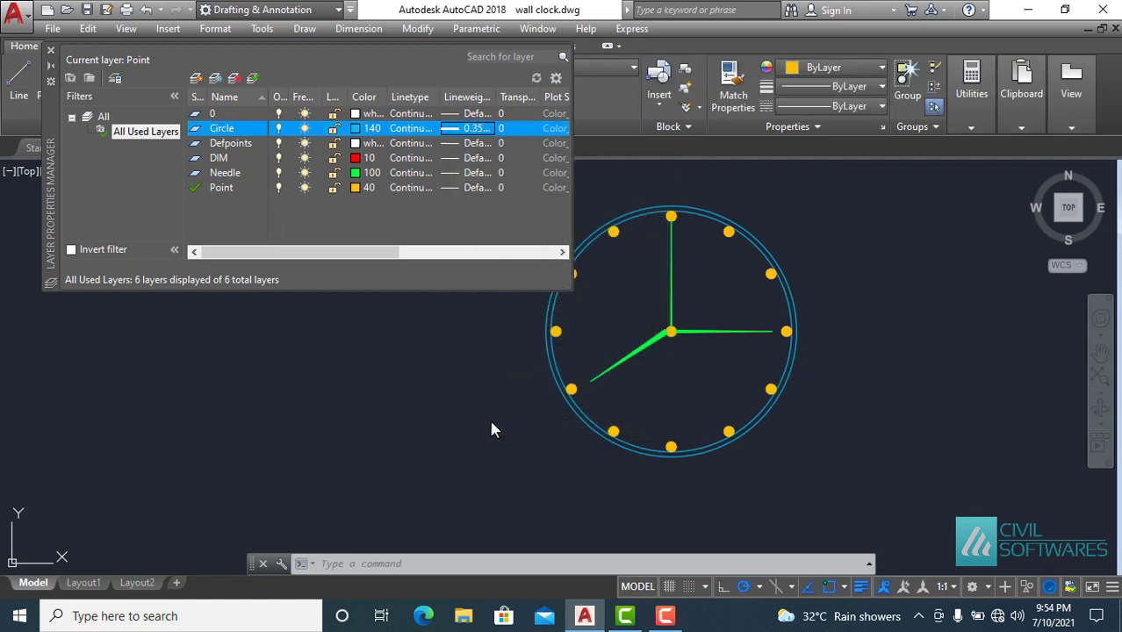
{"action": "left_click", "coordinate": [51, 50]}
Zoom to extents so the whole clock fills the drawing area.
{"action": "left_click", "coordinate": [309, 239]}
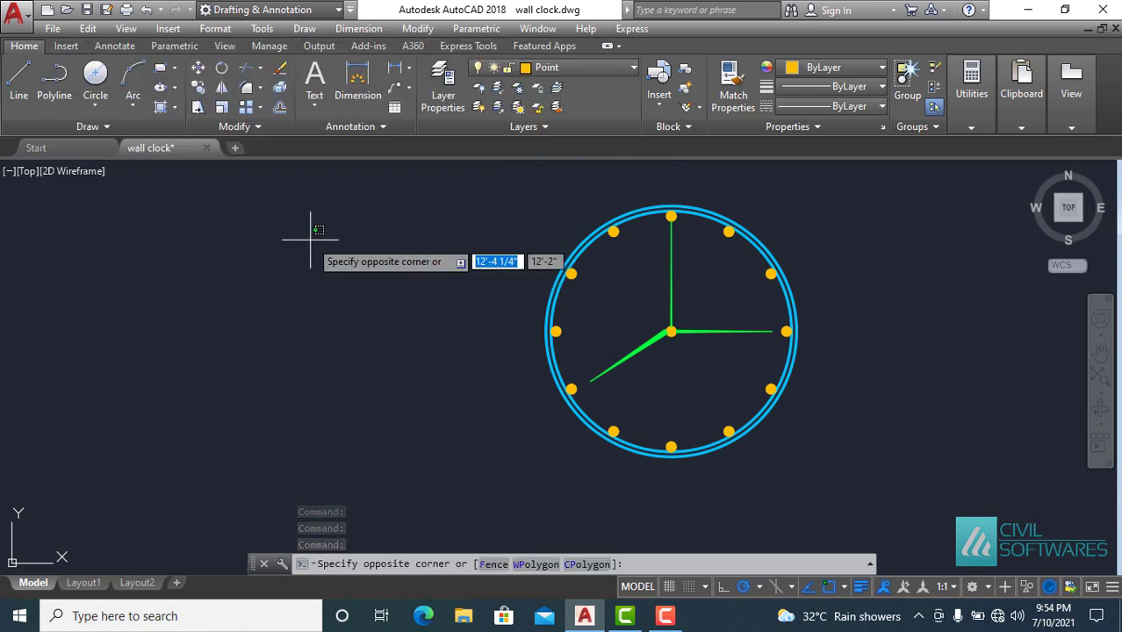
{"action": "left_click", "coordinate": [313, 238]}
{"action": "middle_click_drag", "start_coordinate": [361, 317], "coordinate": [336, 327]}
{"action": "scroll", "coordinate": [513, 368], "scroll_direction": "up", "scroll_amount": 2}
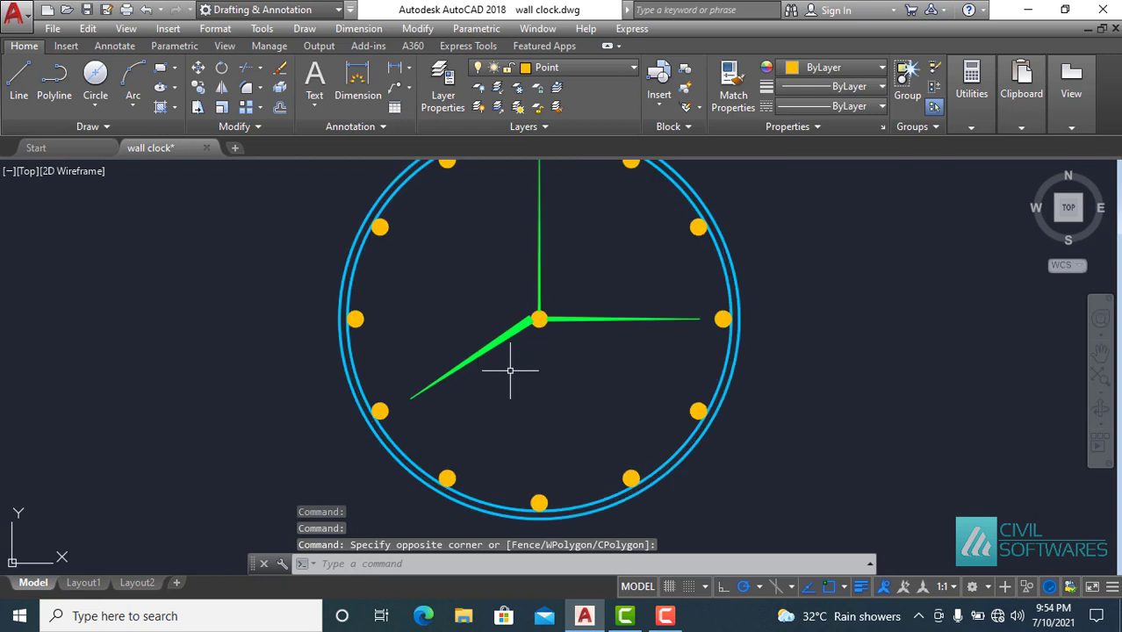
{"action": "scroll", "coordinate": [518, 376], "scroll_direction": "down", "scroll_amount": 2}
{"action": "middle_click_drag", "start_coordinate": [526, 381], "coordinate": [513, 382]}
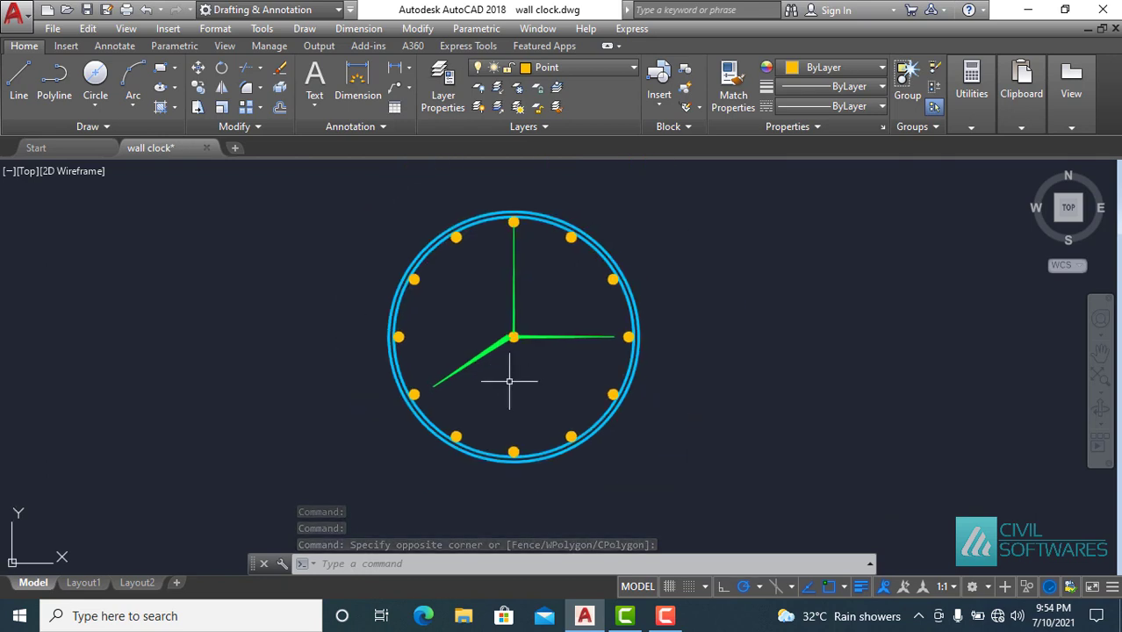
{"action": "middle_click", "coordinate": [371, 321]}
{"action": "middle_click", "coordinate": [371, 321]}
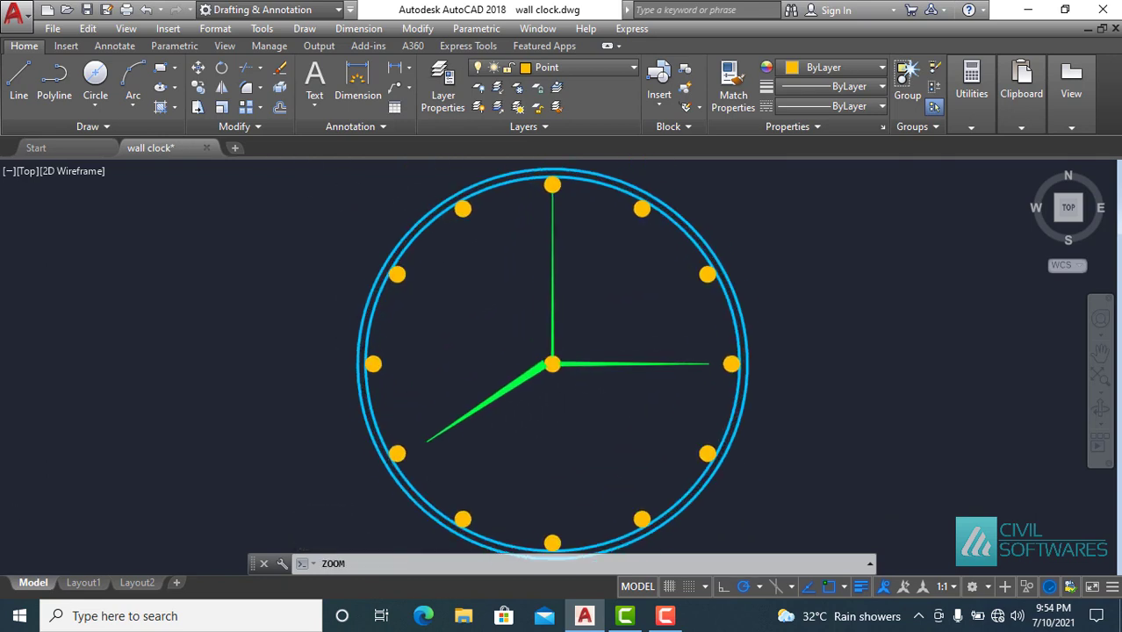
{"action": "left_click", "coordinate": [316, 106]}
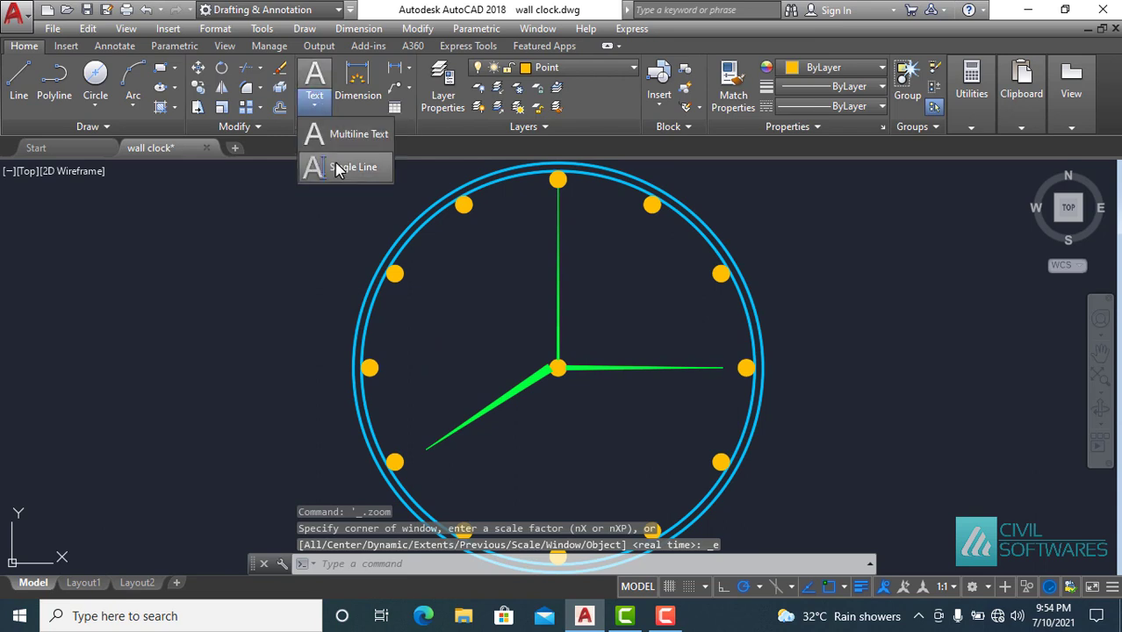
Add 1" multiline text 'Civil and Softwares' on one line below the clock centre.
{"action": "left_click", "coordinate": [342, 134]}
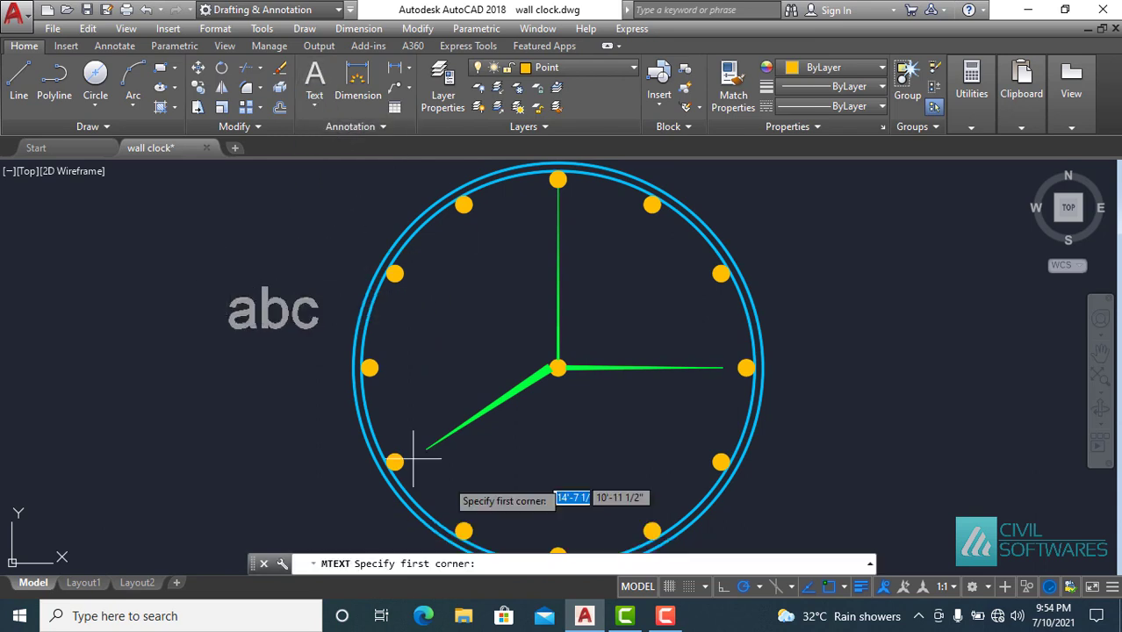
{"action": "left_click", "coordinate": [496, 422]}
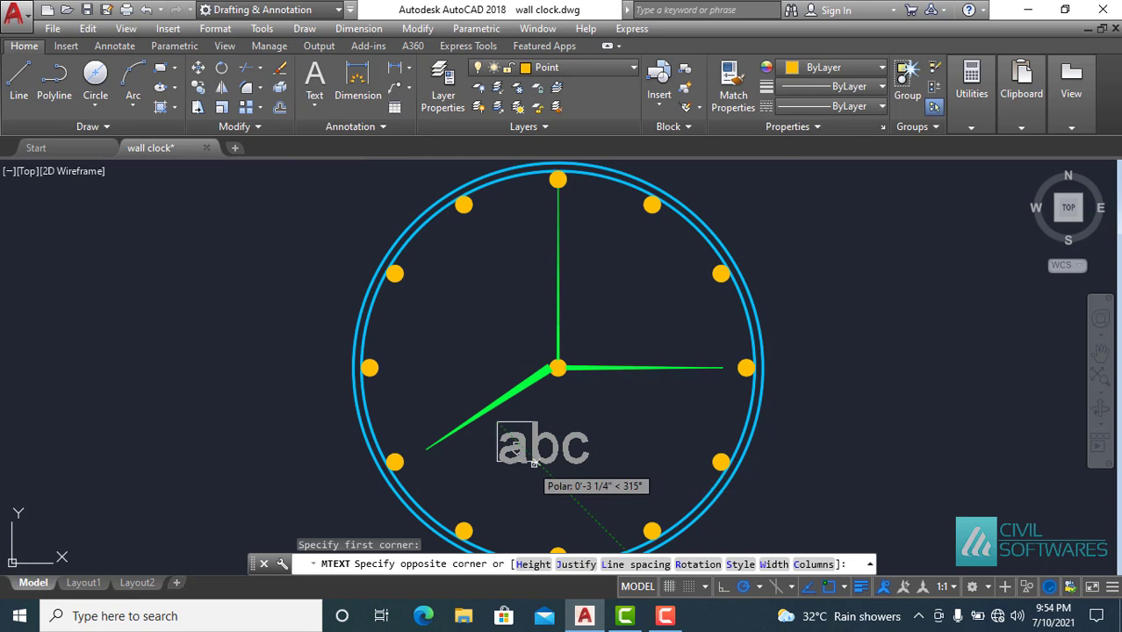
{"action": "left_click", "coordinate": [672, 488]}
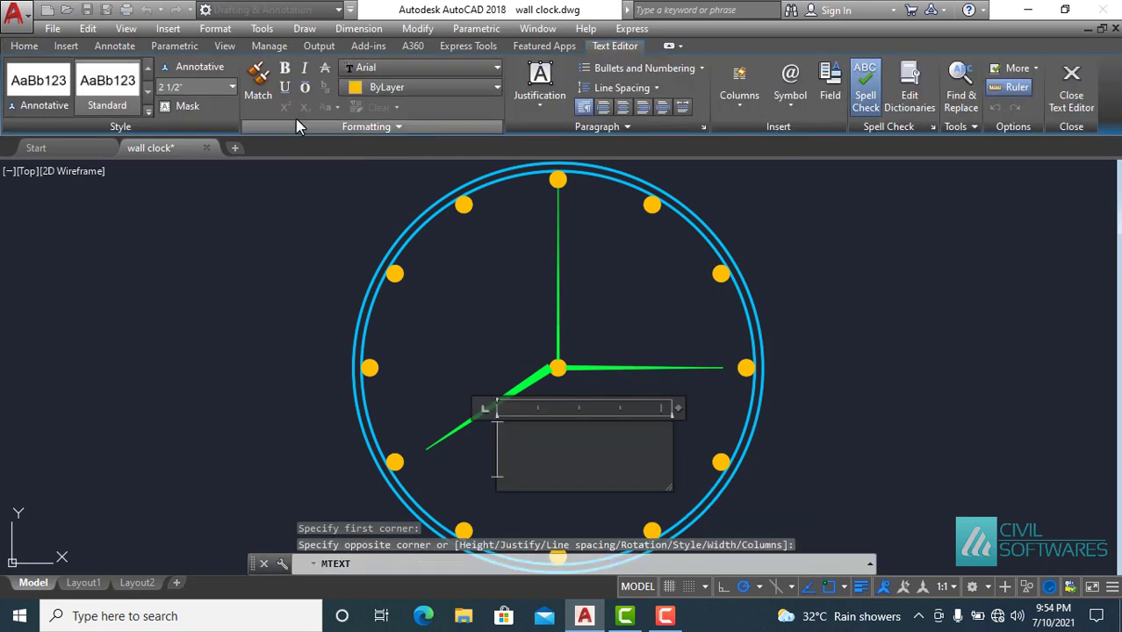
{"action": "left_click", "coordinate": [231, 86]}
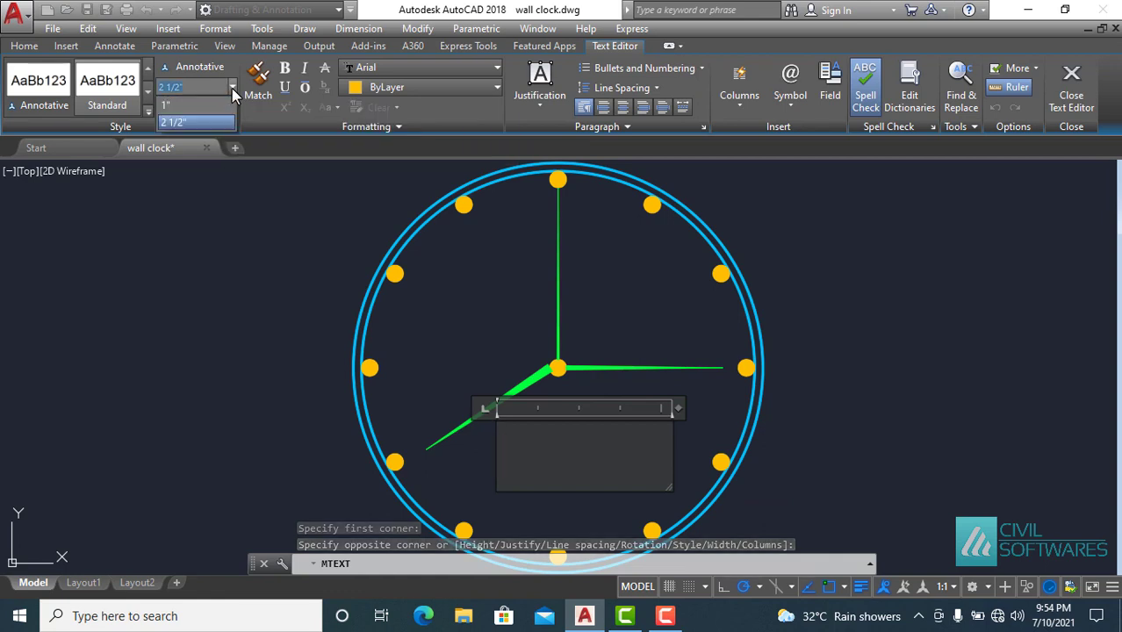
{"action": "left_click", "coordinate": [222, 117]}
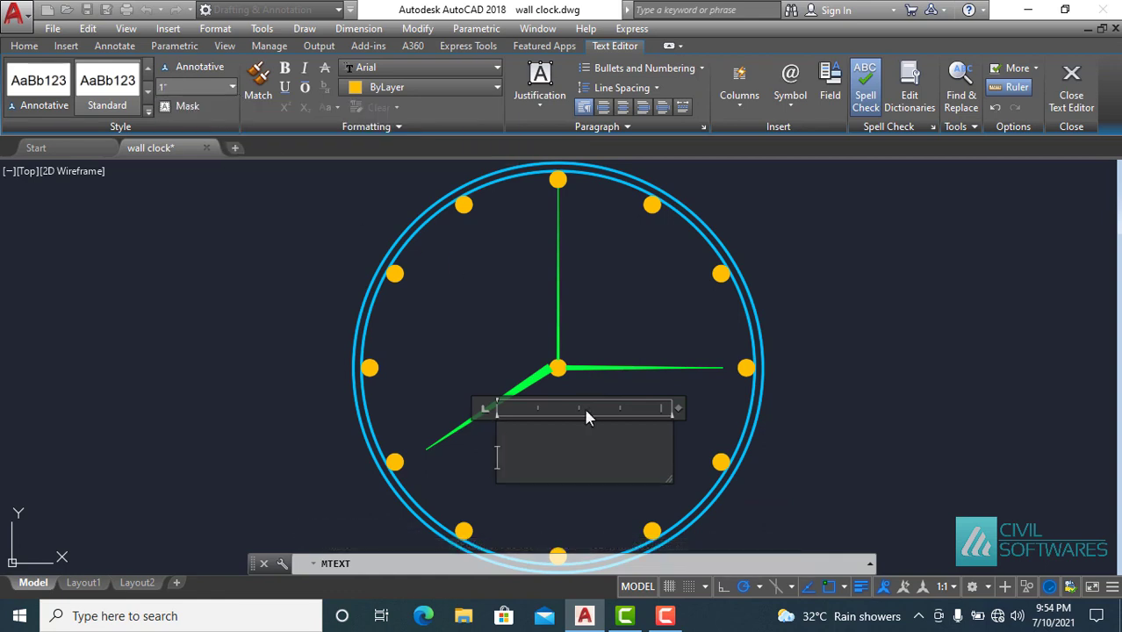
{"action": "type", "text": "Civil and So"}
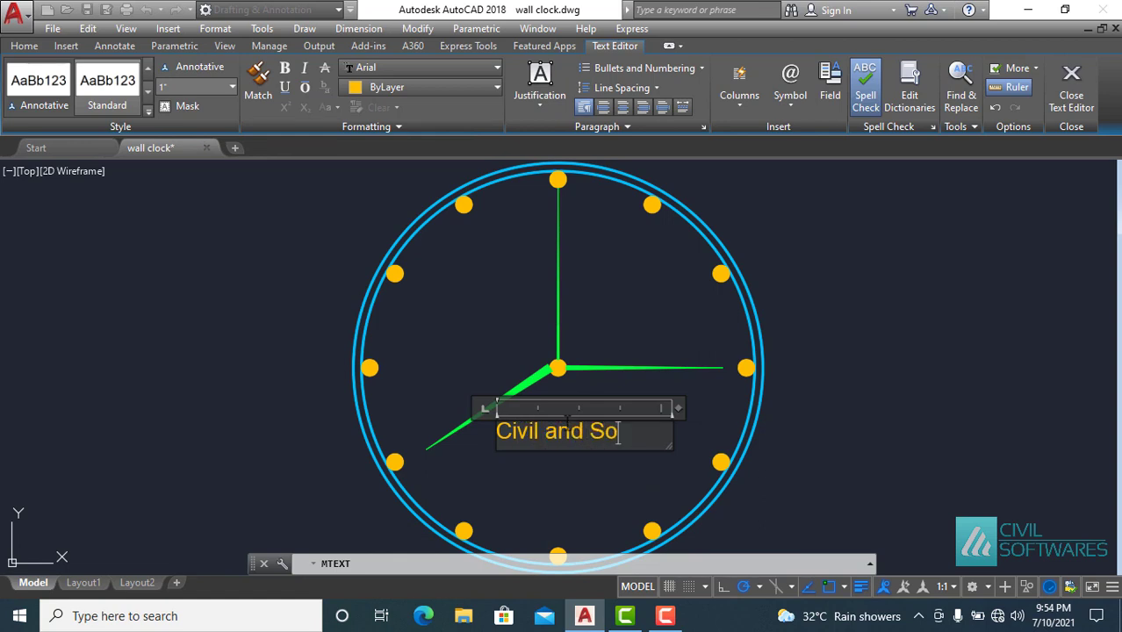
{"action": "type", "text": "ftwares"}
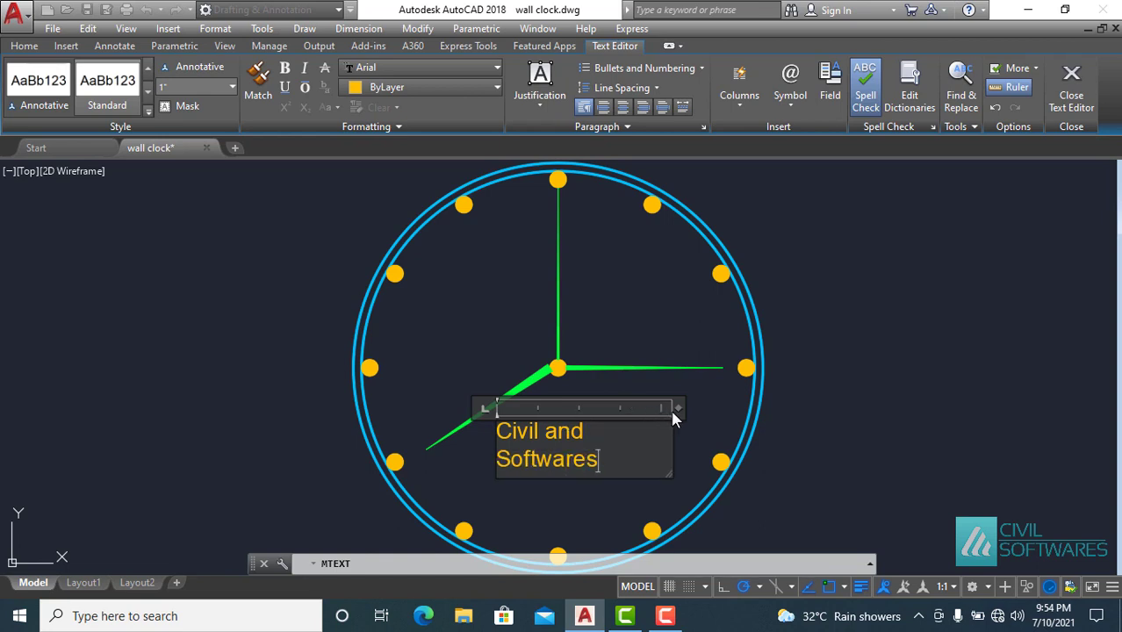
{"action": "left_click_drag", "start_coordinate": [674, 407], "coordinate": [713, 407]}
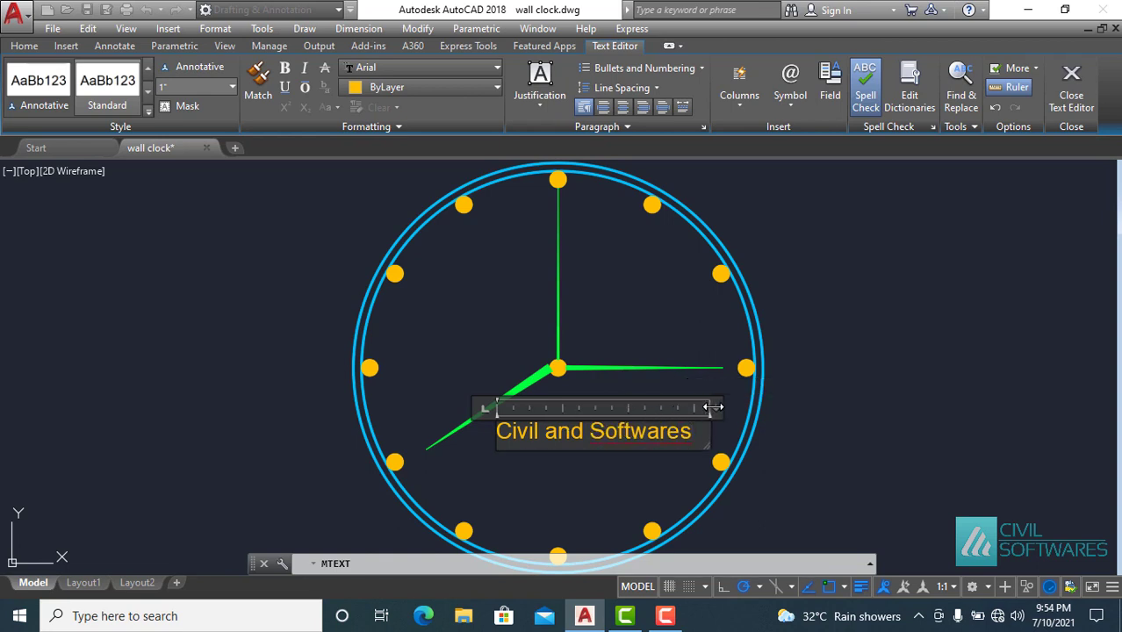
{"action": "left_click", "coordinate": [813, 450]}
Move the 'Civil and Softwares' label down to just above the 6 o'clock marker.
{"action": "left_click", "coordinate": [594, 432]}
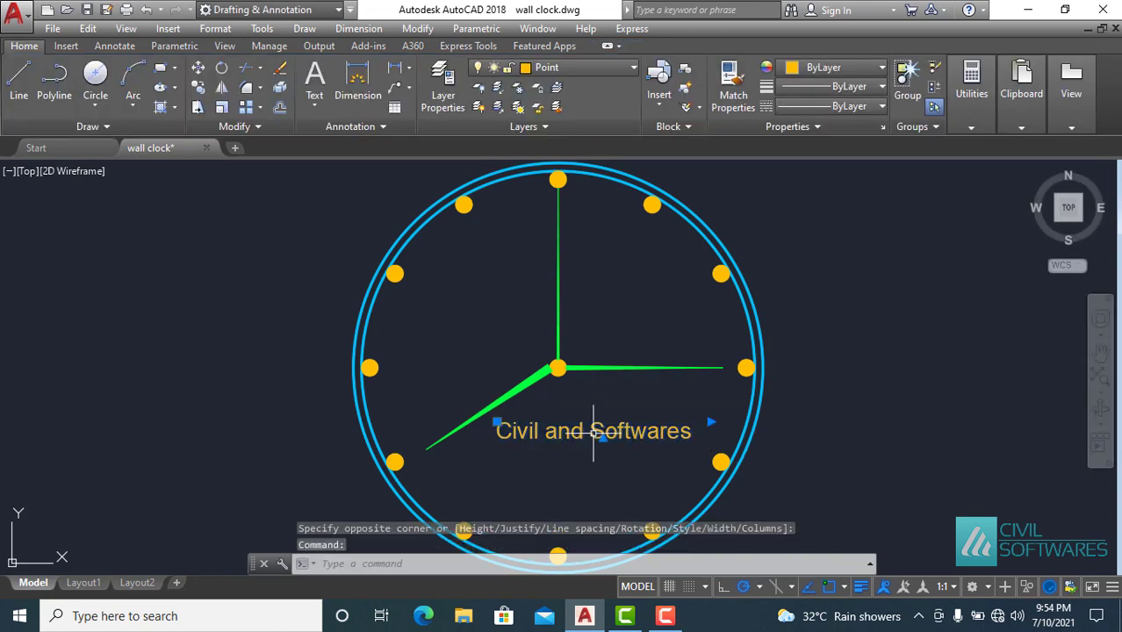
{"action": "left_click", "coordinate": [497, 423]}
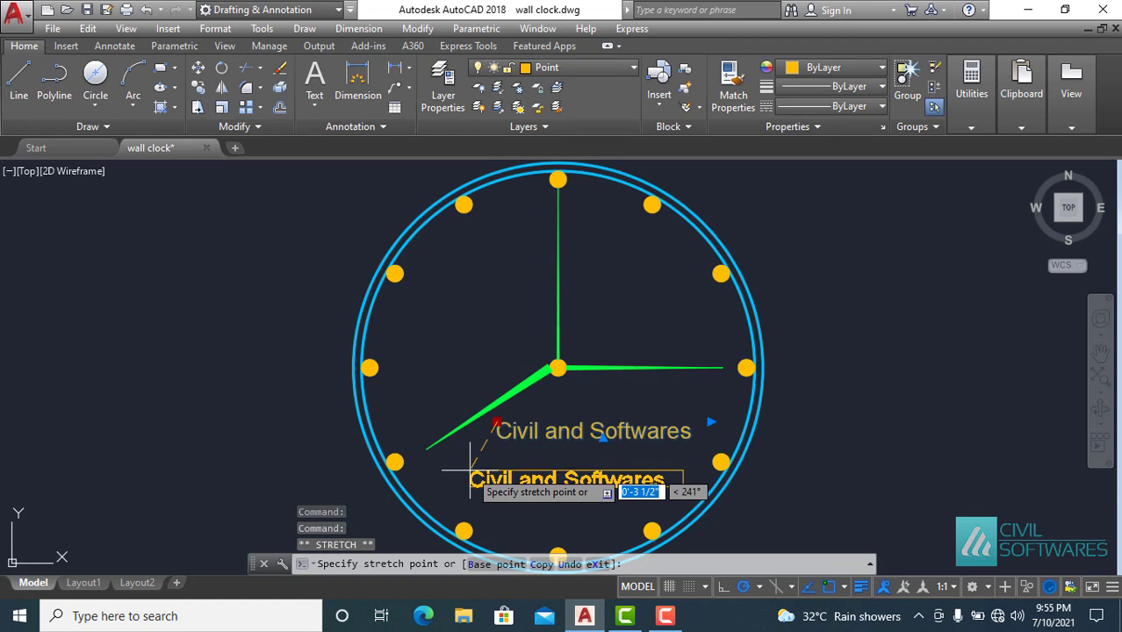
{"action": "left_click", "coordinate": [474, 471]}
{"action": "double_click", "coordinate": [566, 479]}
{"action": "left_click", "coordinate": [852, 416]}
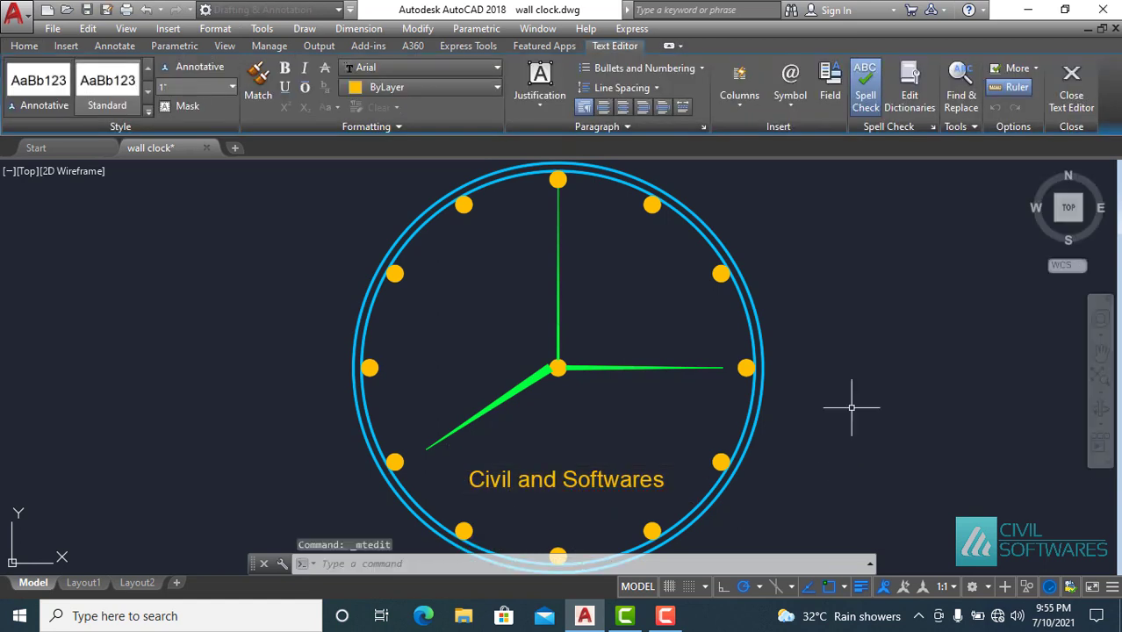
{"action": "middle_click", "coordinate": [852, 402]}
Zoom out, pan, and zoom to extents to recentre the labelled clock.
{"action": "scroll", "coordinate": [852, 401], "scroll_direction": "down", "scroll_amount": 2}
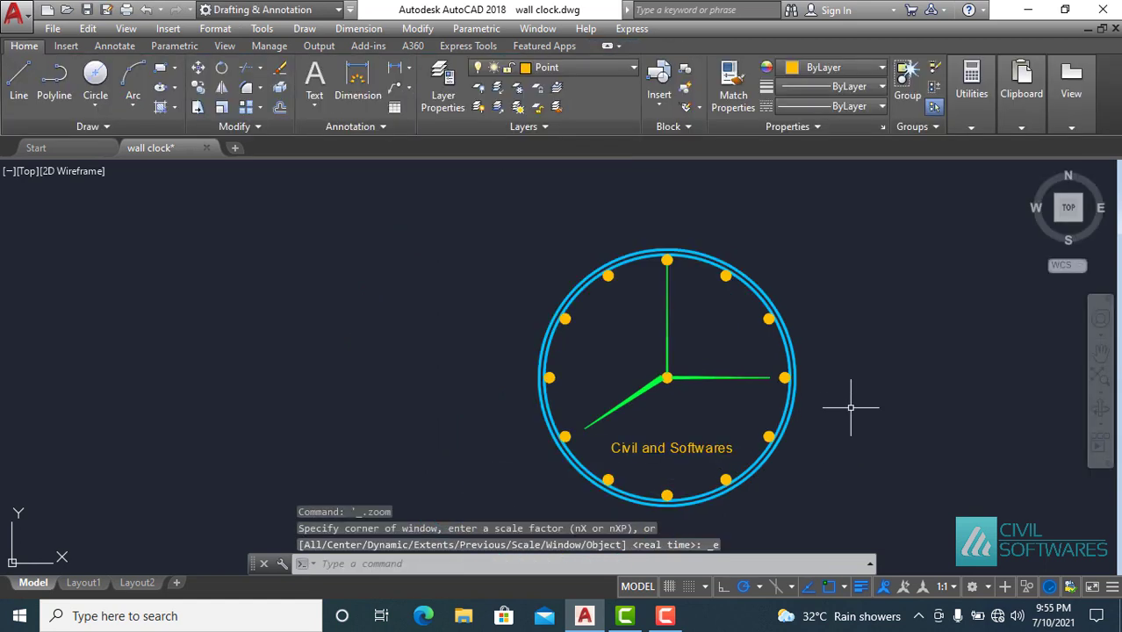
{"action": "middle_click_drag", "start_coordinate": [852, 401], "coordinate": [748, 359]}
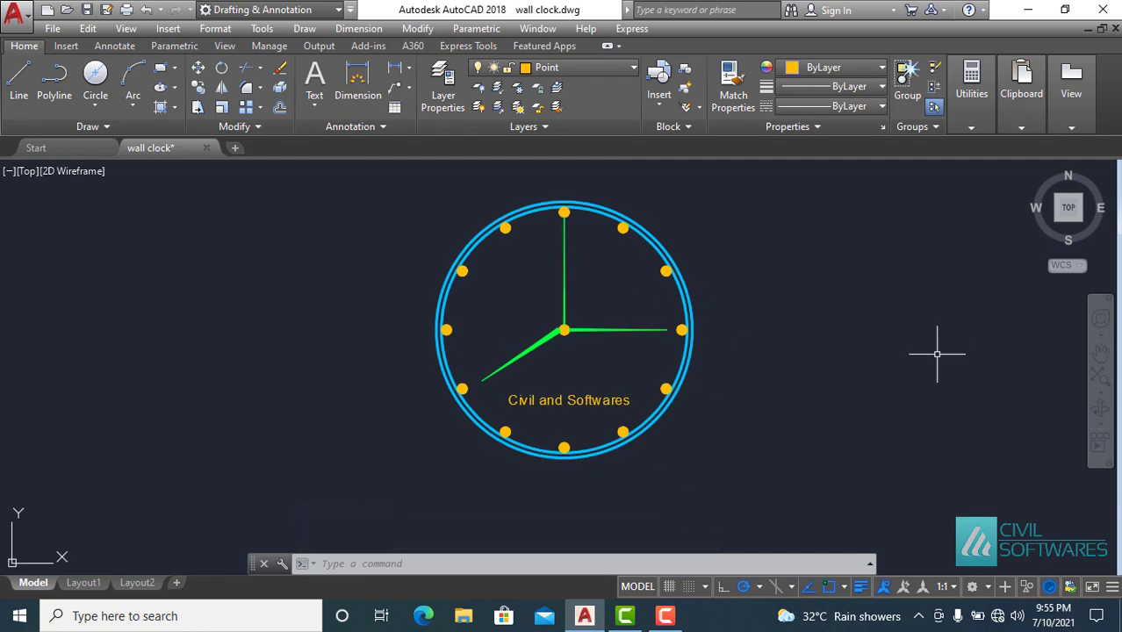
{"action": "middle_click", "coordinate": [820, 349]}
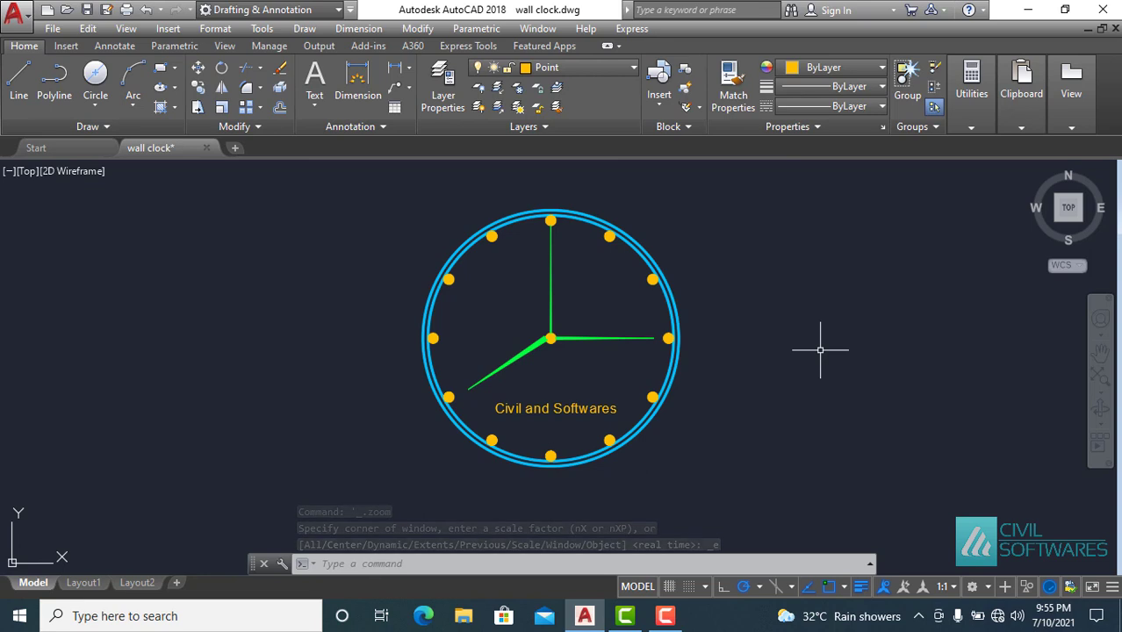